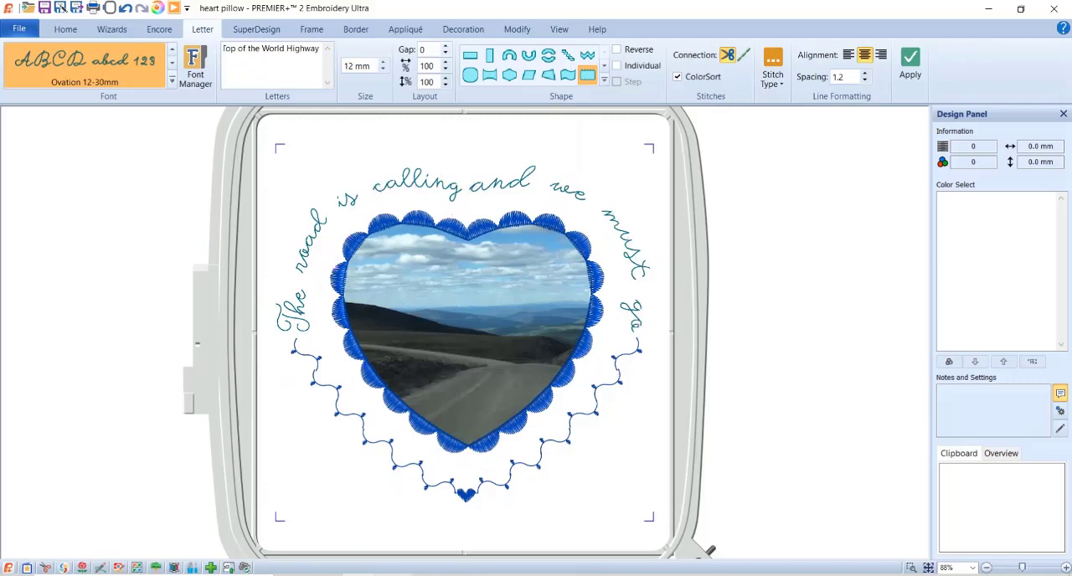
- Start ExpressDesign Into Rectangle with an area about 160 mm square centred in the hoop, and choose Create Express Border
left_click(418, 538)
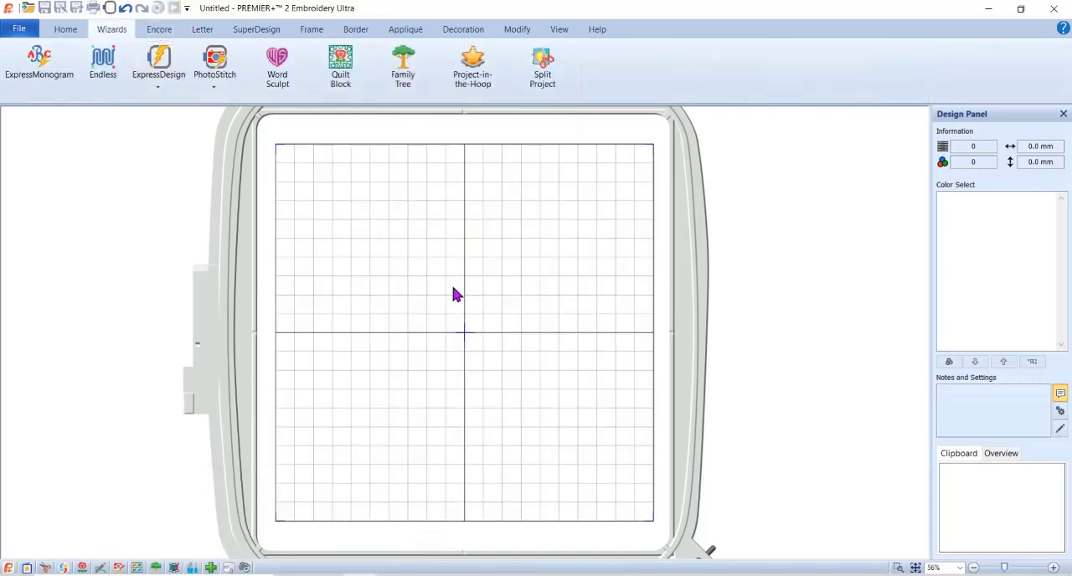
left_click(159, 87)
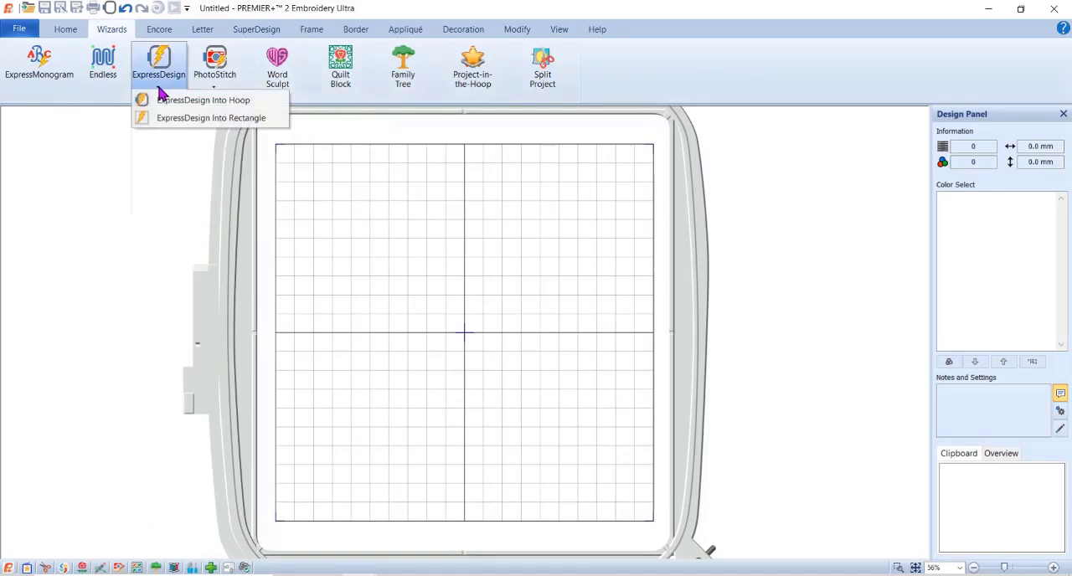
left_click(179, 124)
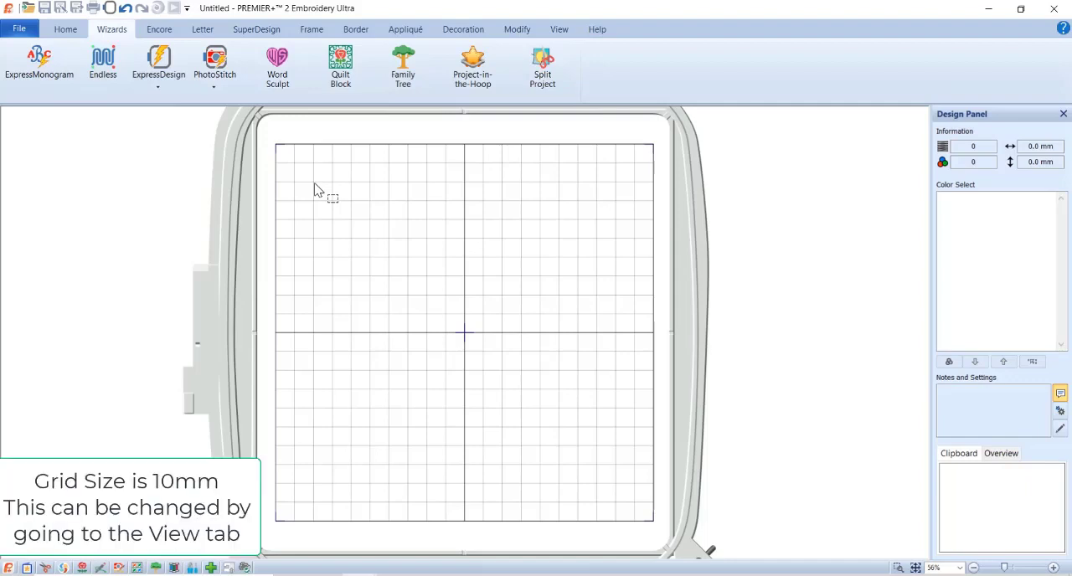
left_click_drag(314, 182, 613, 486)
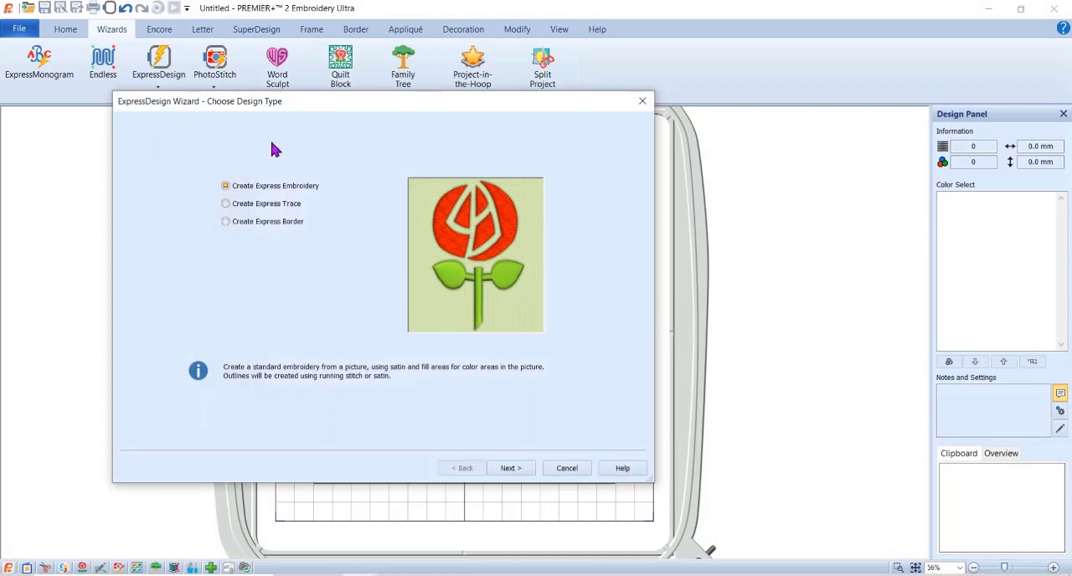
left_click(274, 226)
left_click(510, 468)
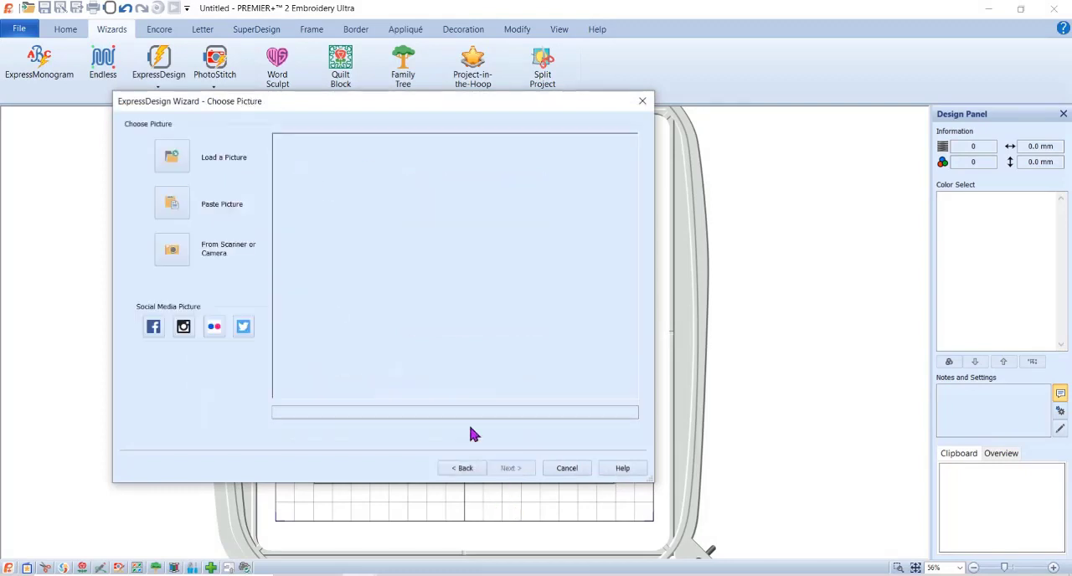
- Load the heart picture 1MMo17.png from the Pics2 Motifs samples, accepting the automatic crop and a monochrome threshold of 127
left_click(173, 162)
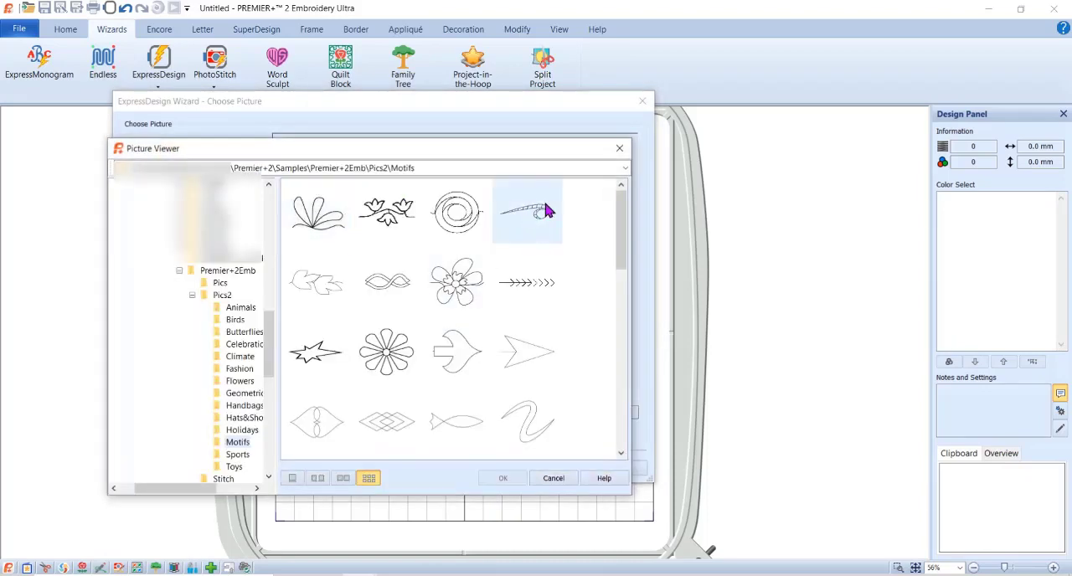
left_click_drag(626, 214, 639, 350)
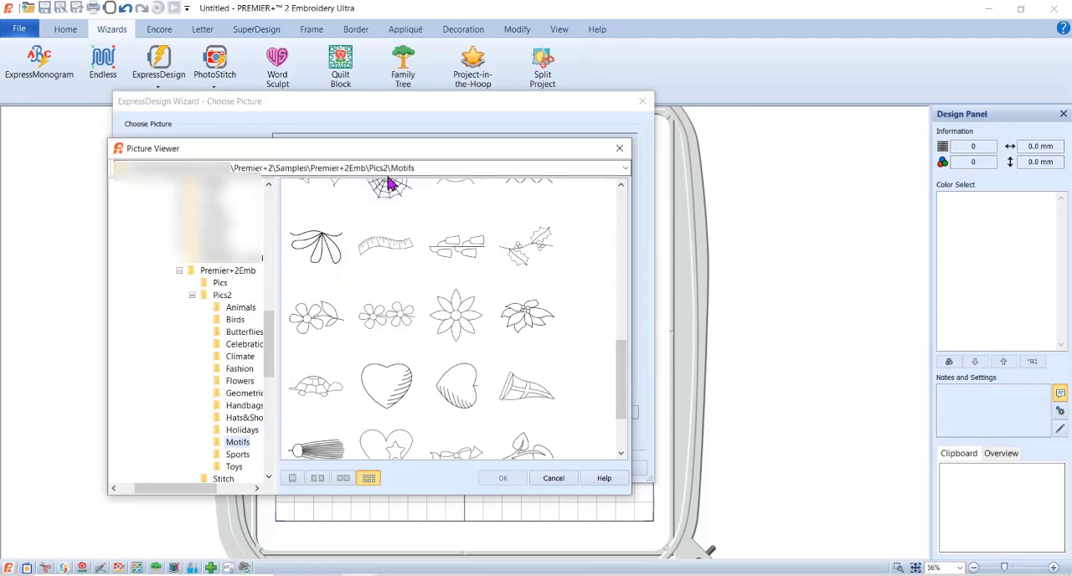
left_click(388, 379)
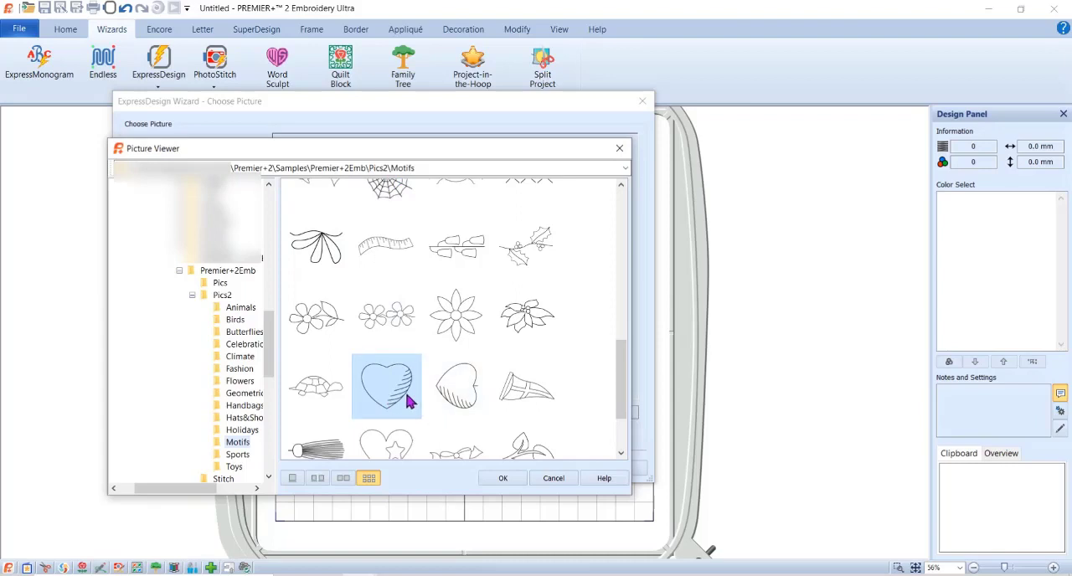
left_click(501, 478)
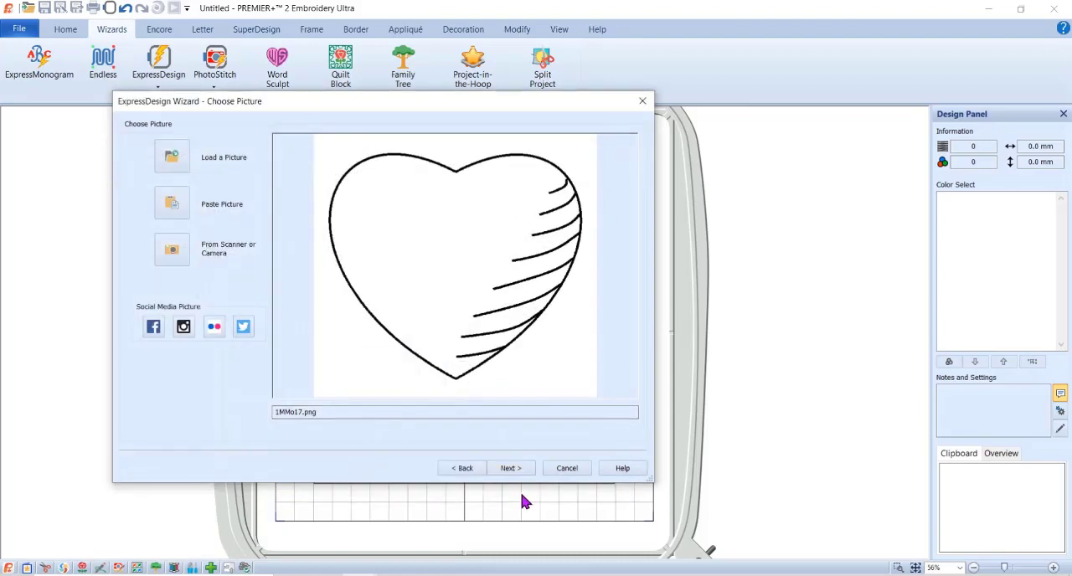
left_click(511, 468)
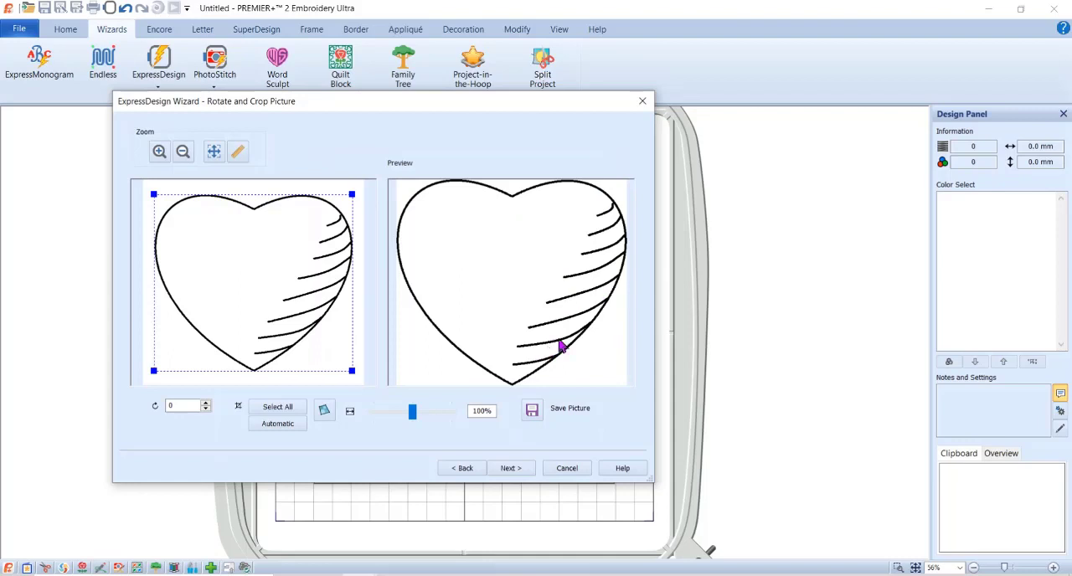
left_click(513, 471)
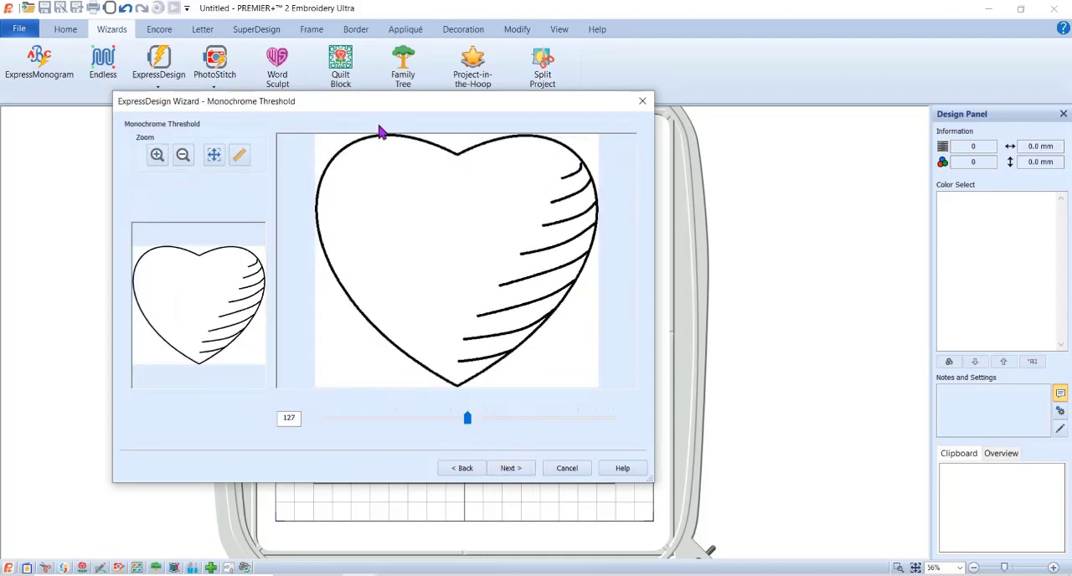
left_click(509, 472)
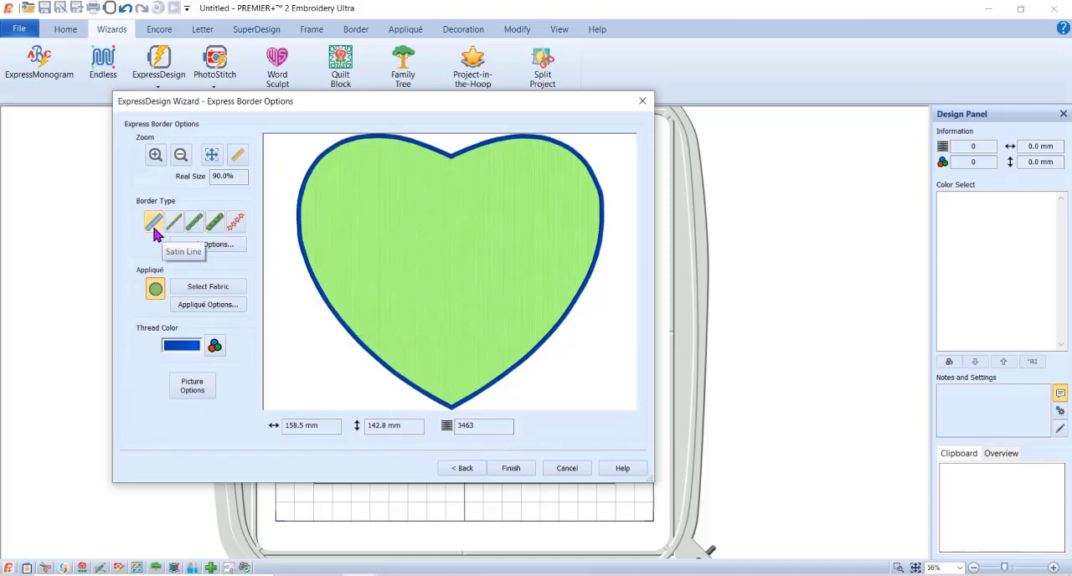
- Make the heart's border a motif line using Husqvarna Viking, J Scallop Stitches, pattern 8
left_click(236, 223)
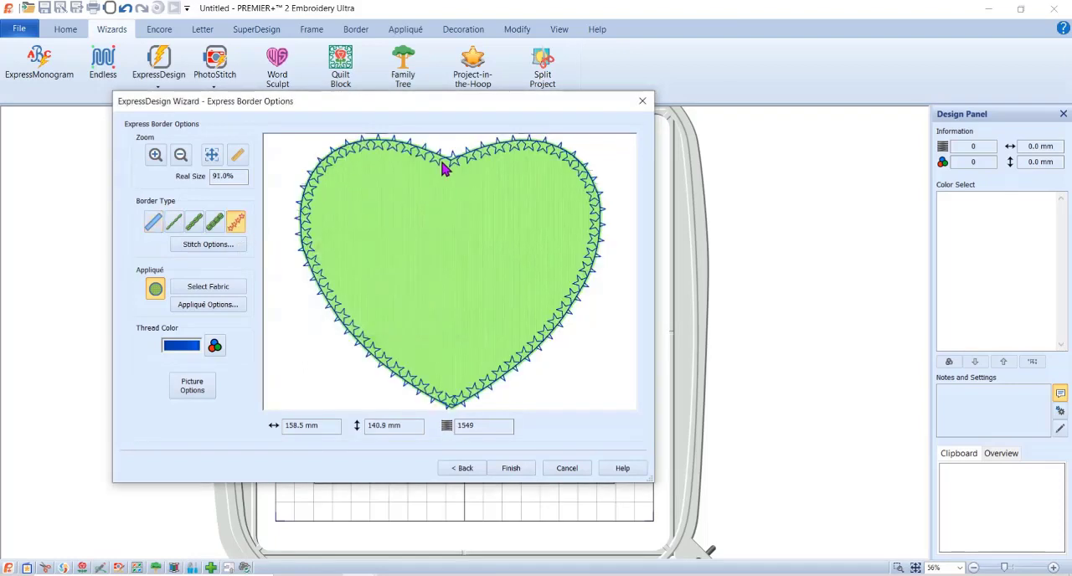
left_click(222, 251)
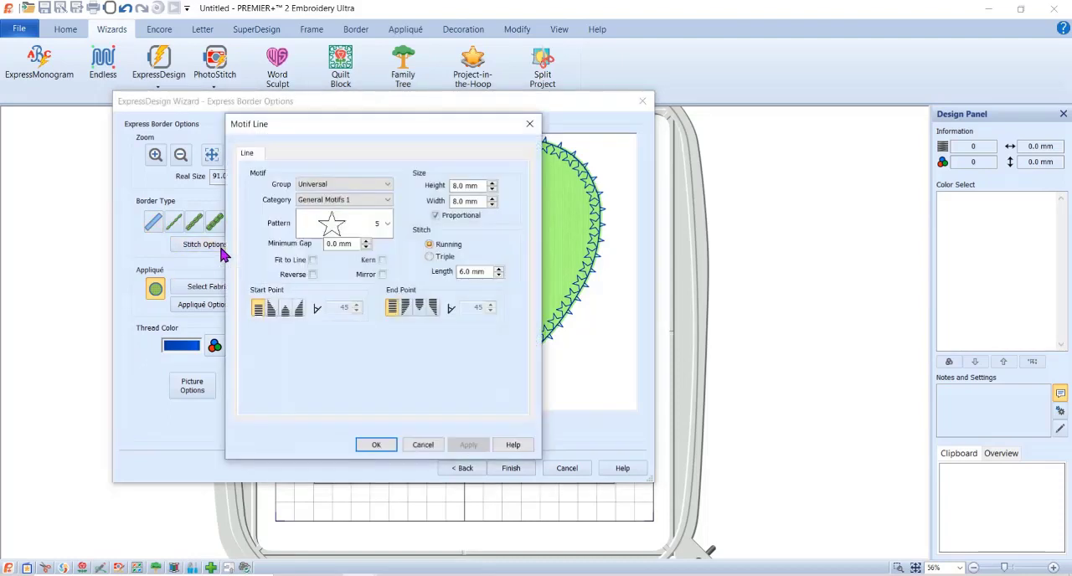
left_click(385, 184)
left_click(376, 214)
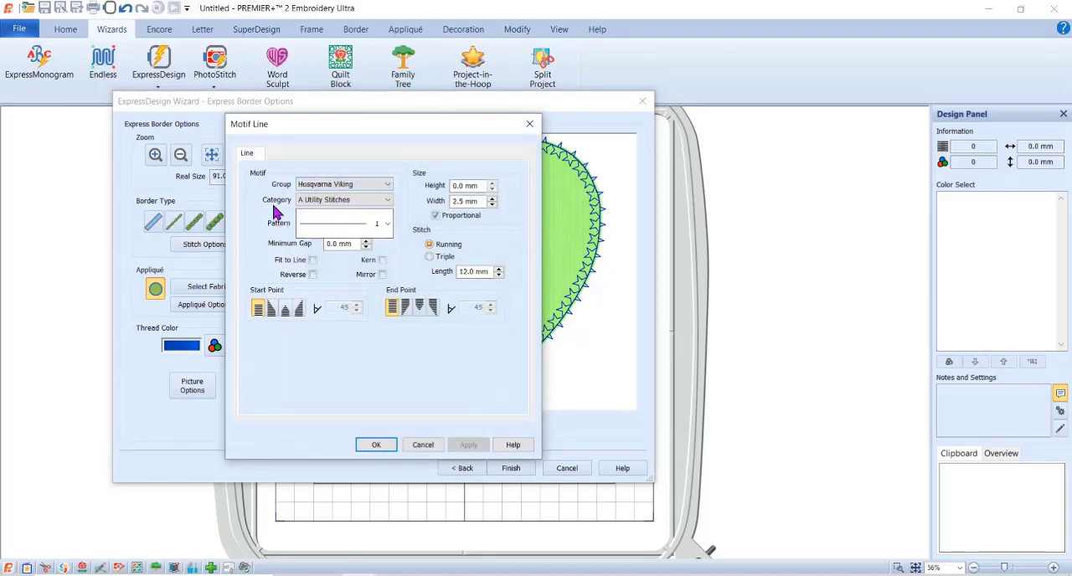
left_click(387, 199)
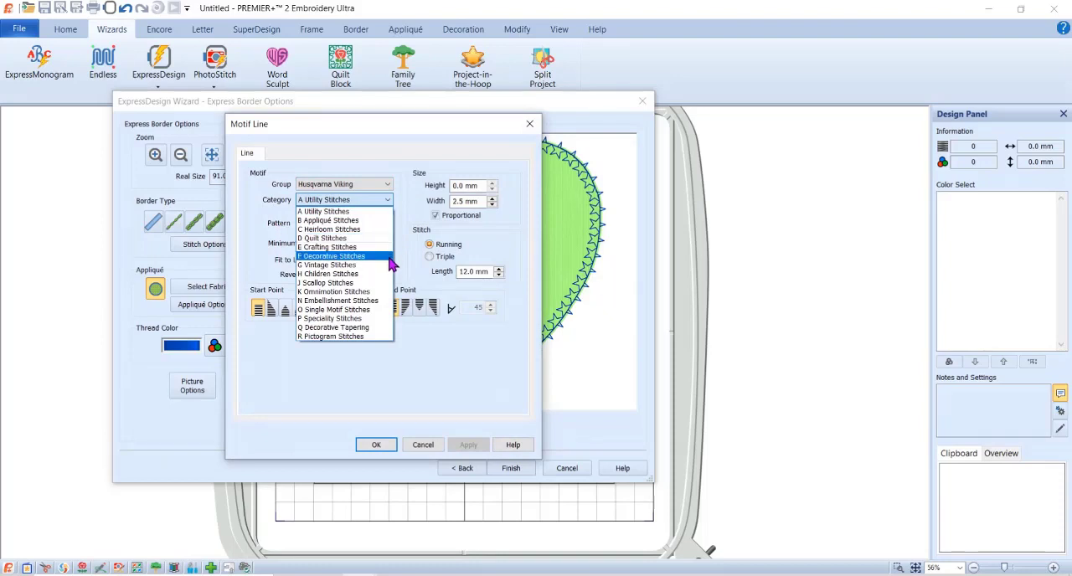
left_click(387, 285)
left_click(388, 225)
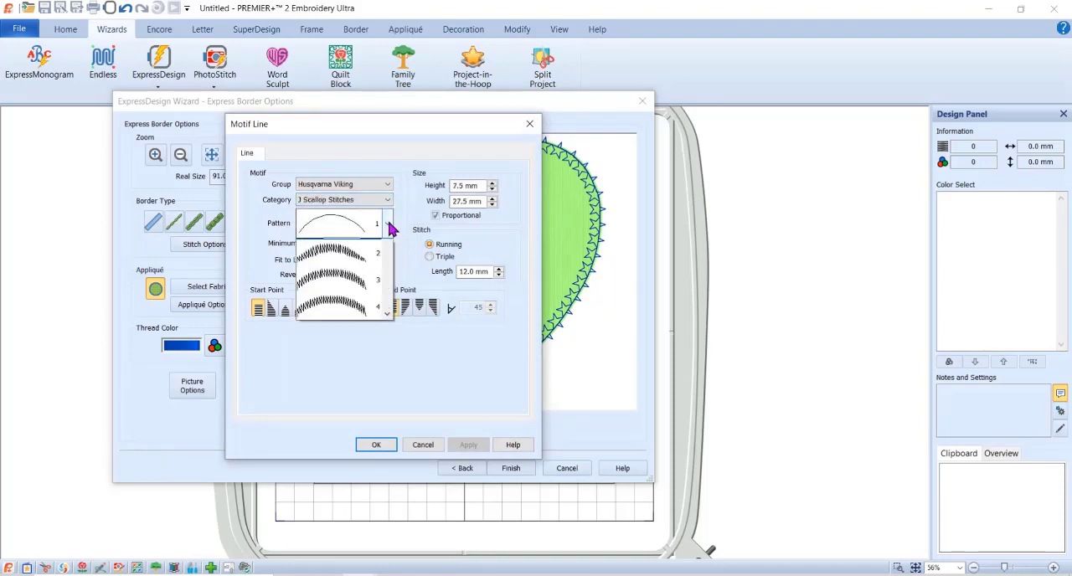
scroll(390, 268, "down", 3)
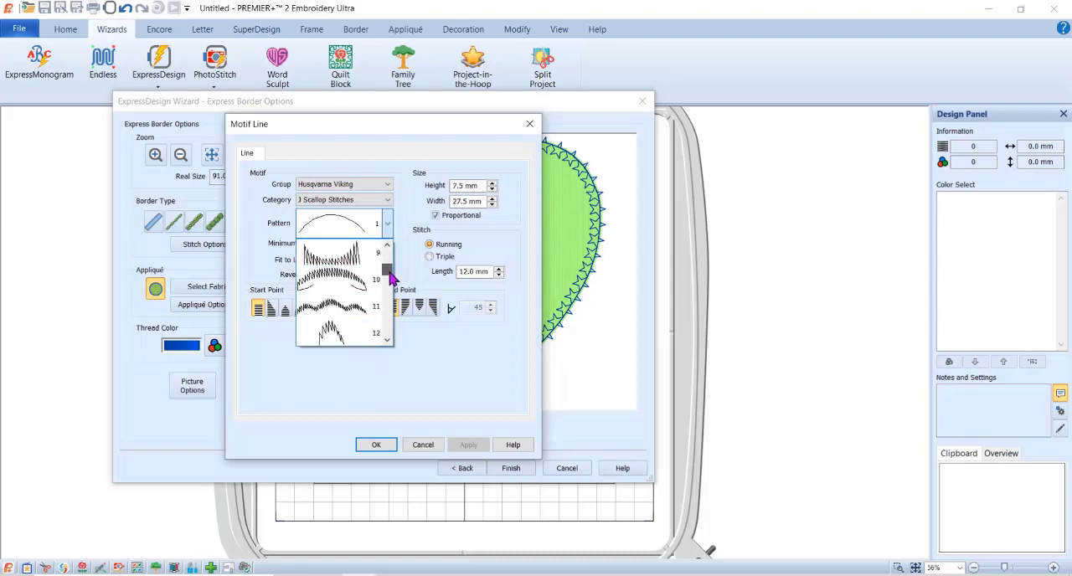
scroll(390, 277, "up", 1)
left_click(356, 259)
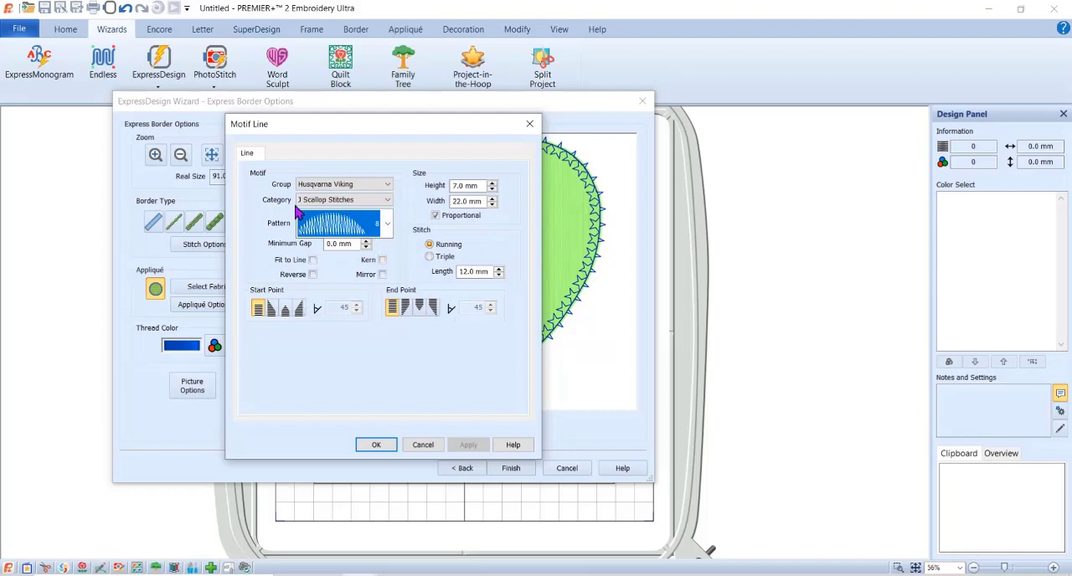
left_click(375, 446)
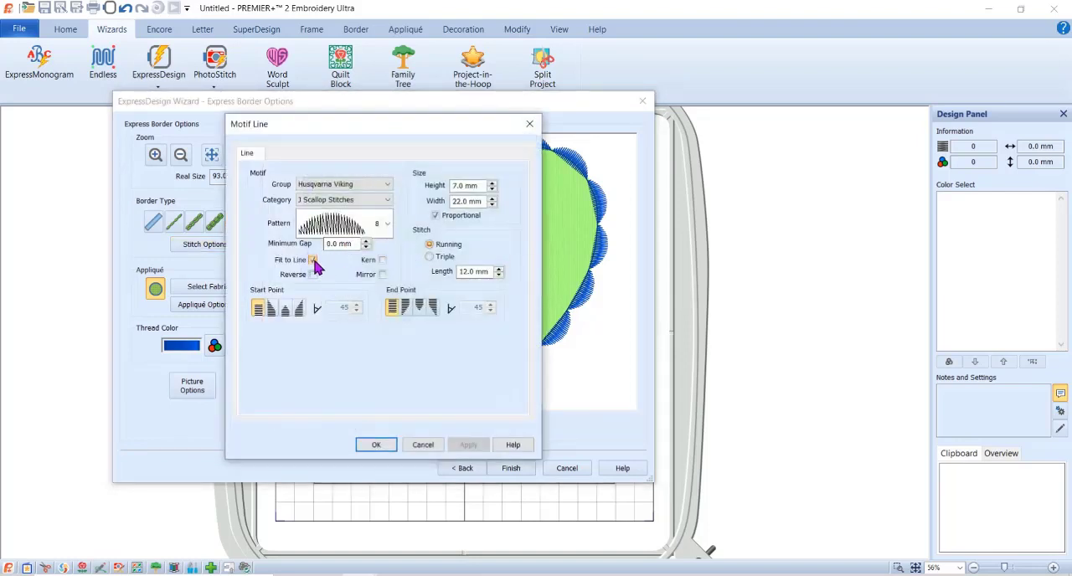
- Enable Fit to Line for the scallop border, turn off proportional sizing and set the motif width to 20 mm
left_click(379, 445)
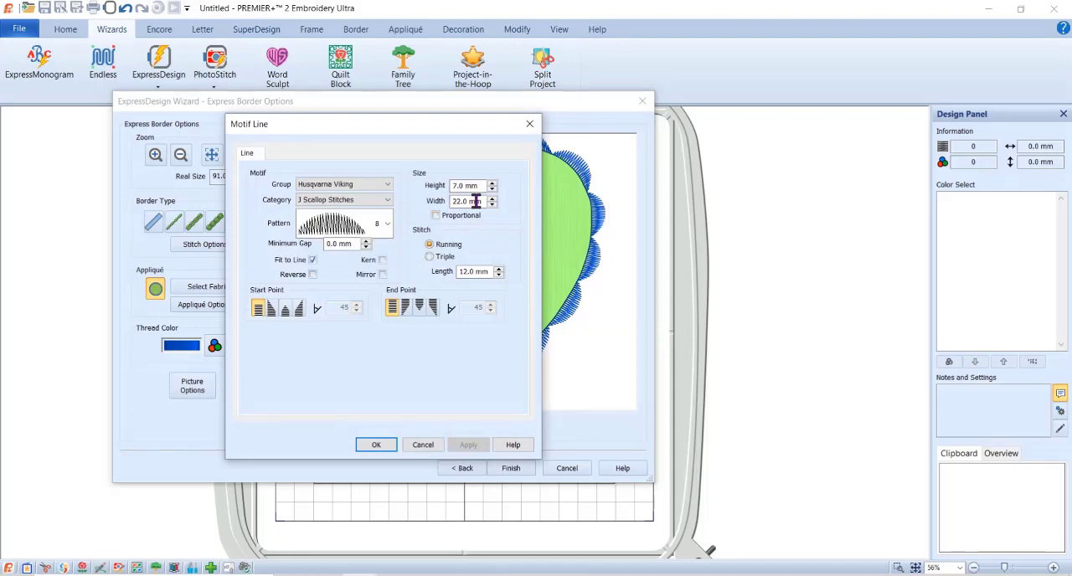
left_click_drag(484, 201, 429, 203)
type("20")
left_click(374, 445)
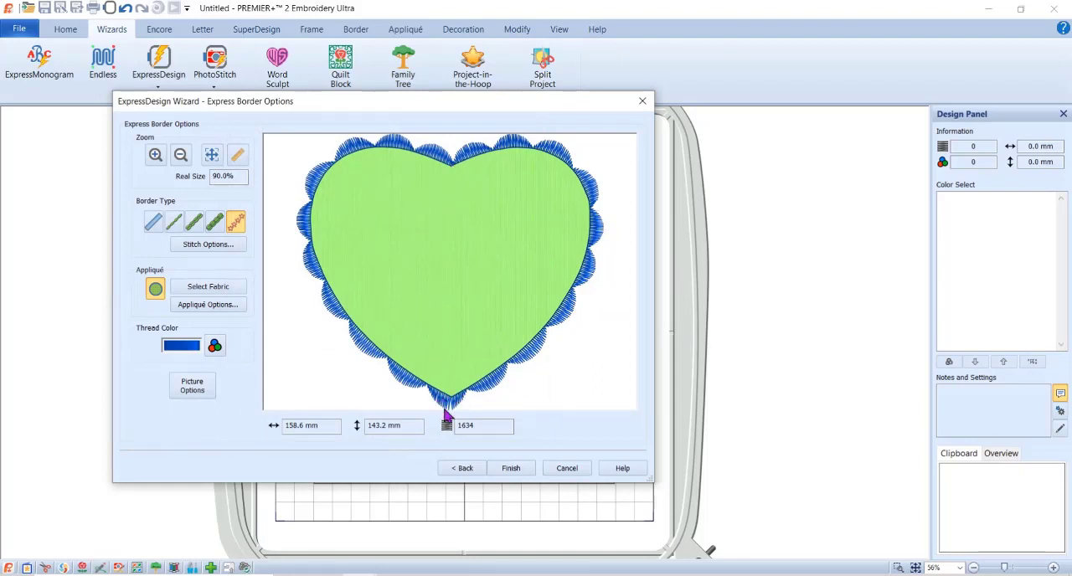
- Turn off proportional sizing in the motif line options and enter a smaller width for the scallop motif
left_click(215, 251)
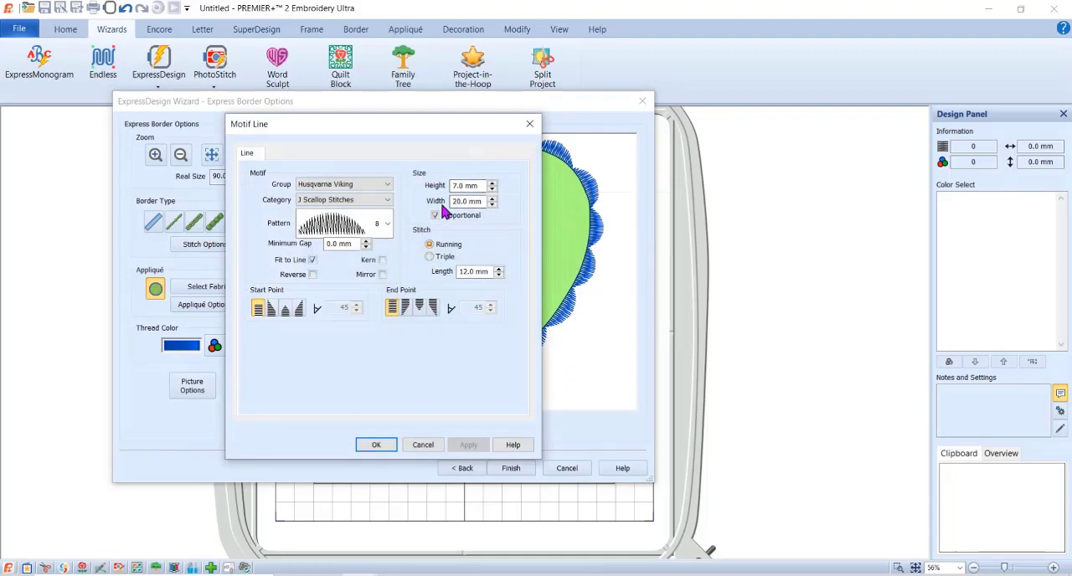
left_click(435, 216)
left_click_drag(484, 202, 424, 206)
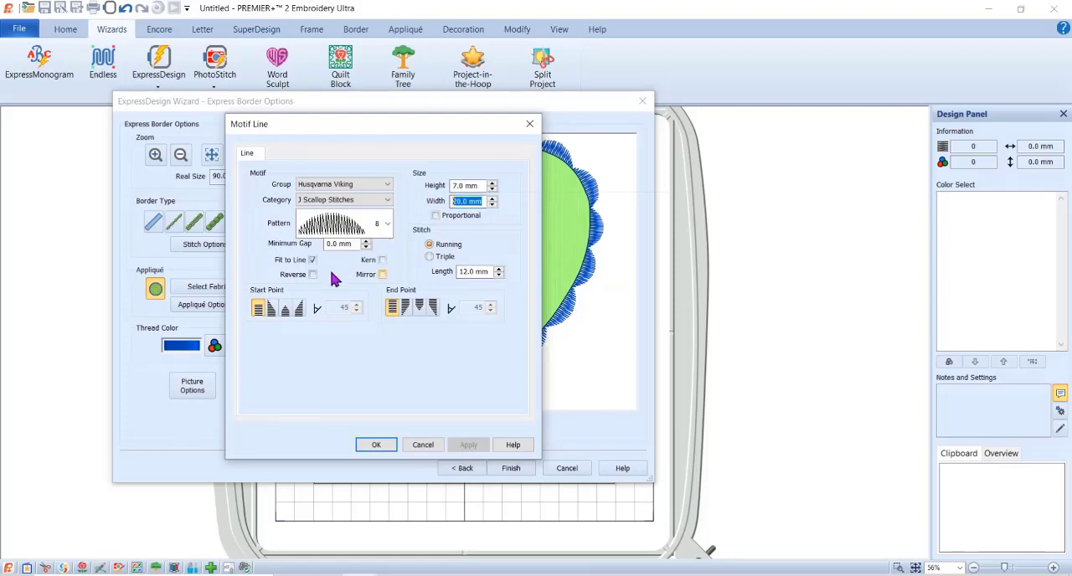
type("19")
left_click(376, 444)
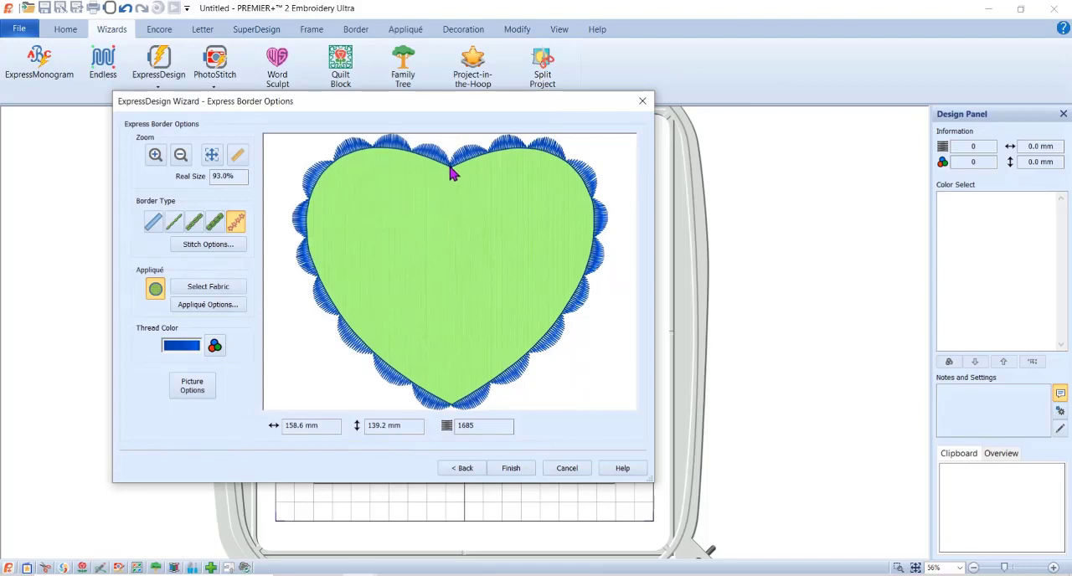
- Set the heart's appliqué type to Picture and load road.png from the My Pictures folder
left_click(199, 289)
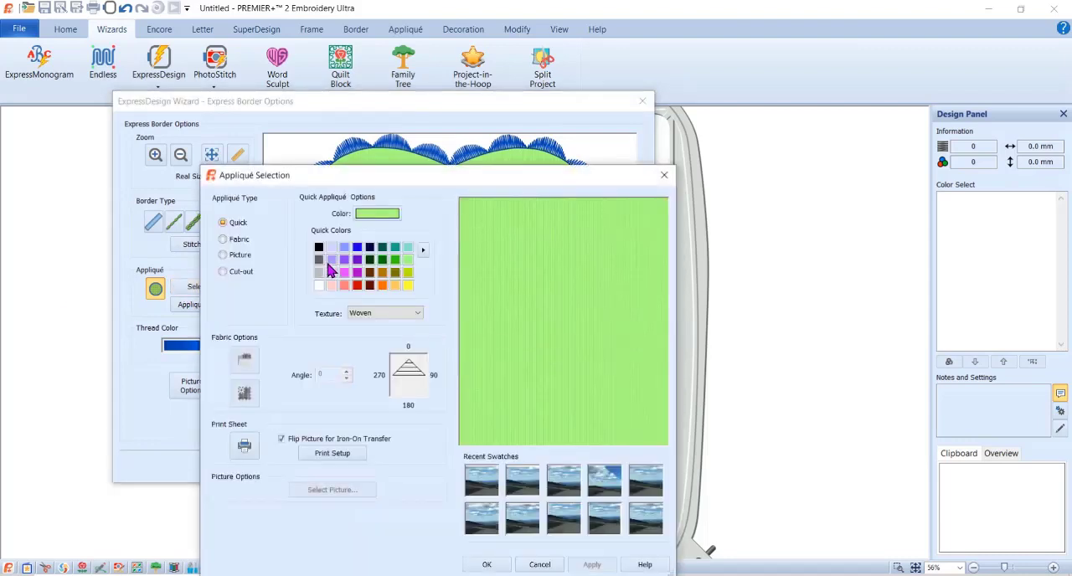
left_click(239, 258)
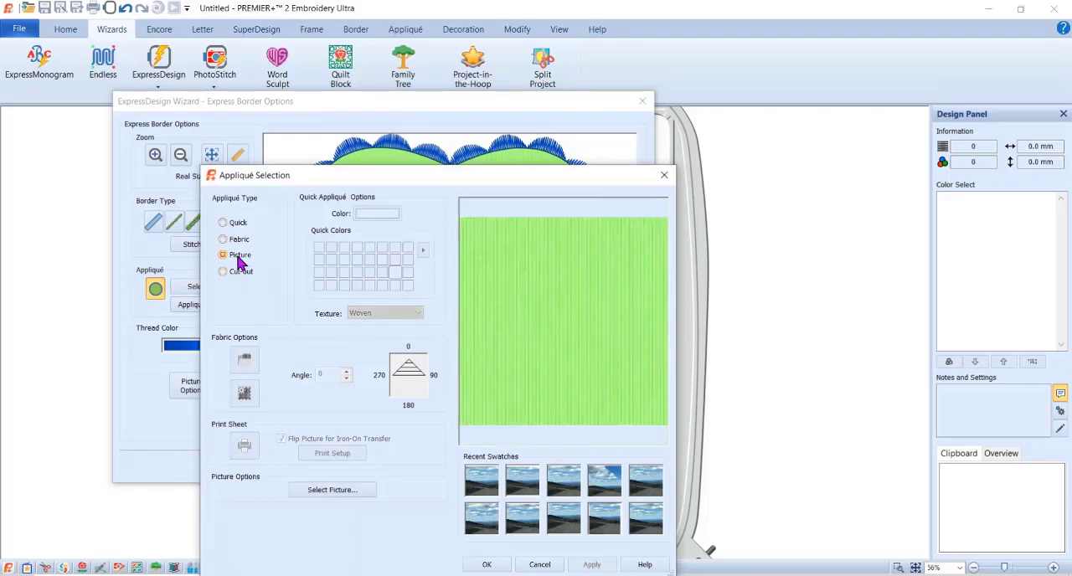
left_click(348, 494)
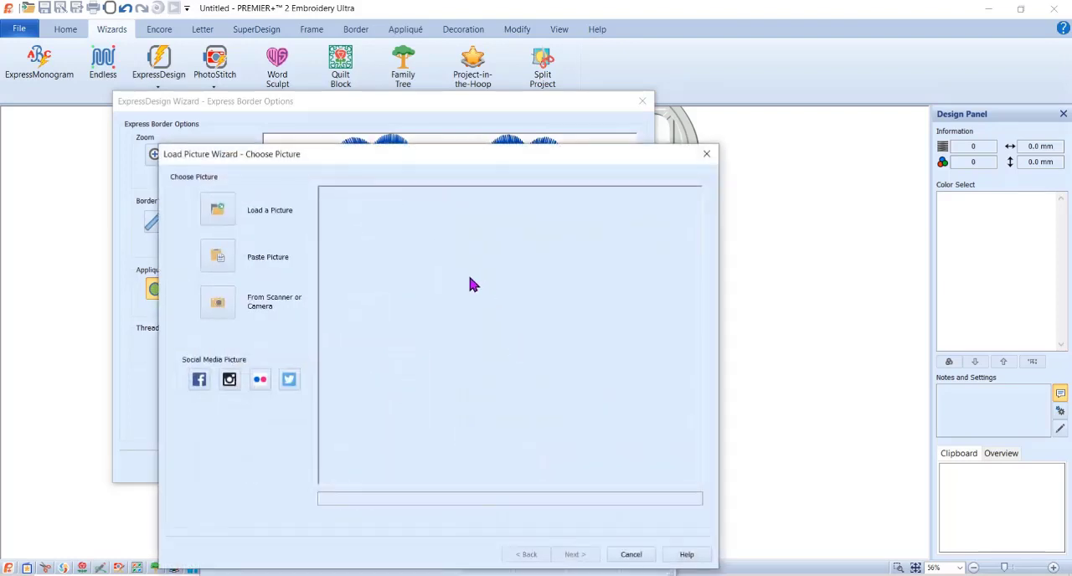
left_click(209, 216)
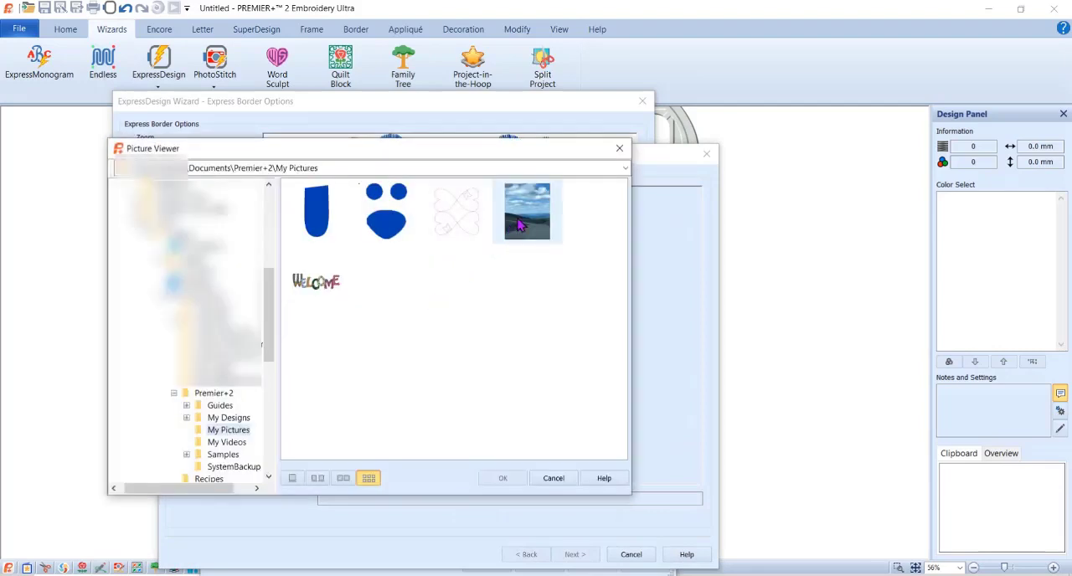
left_click(520, 224)
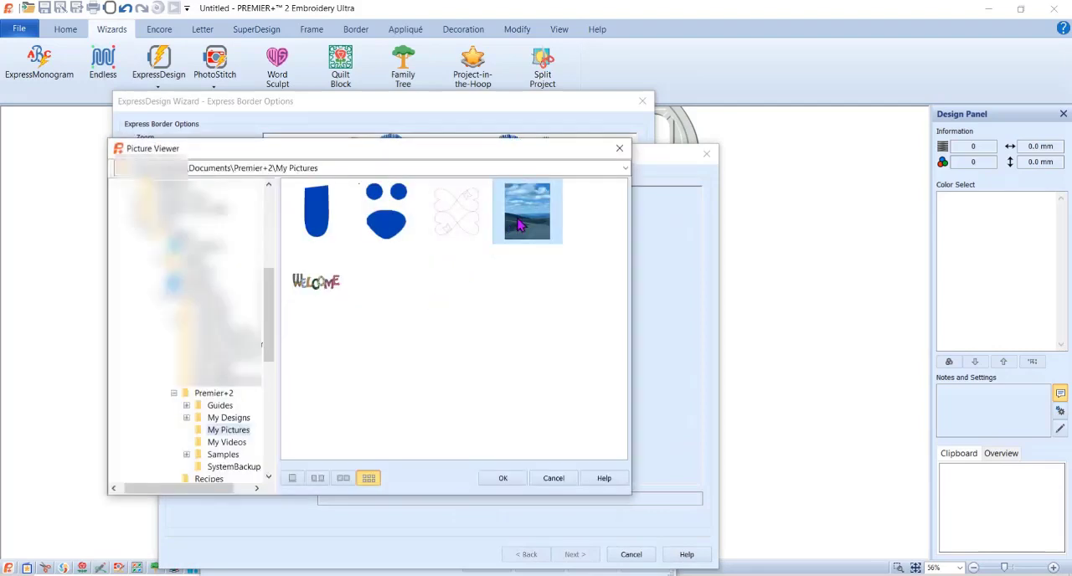
left_click(502, 480)
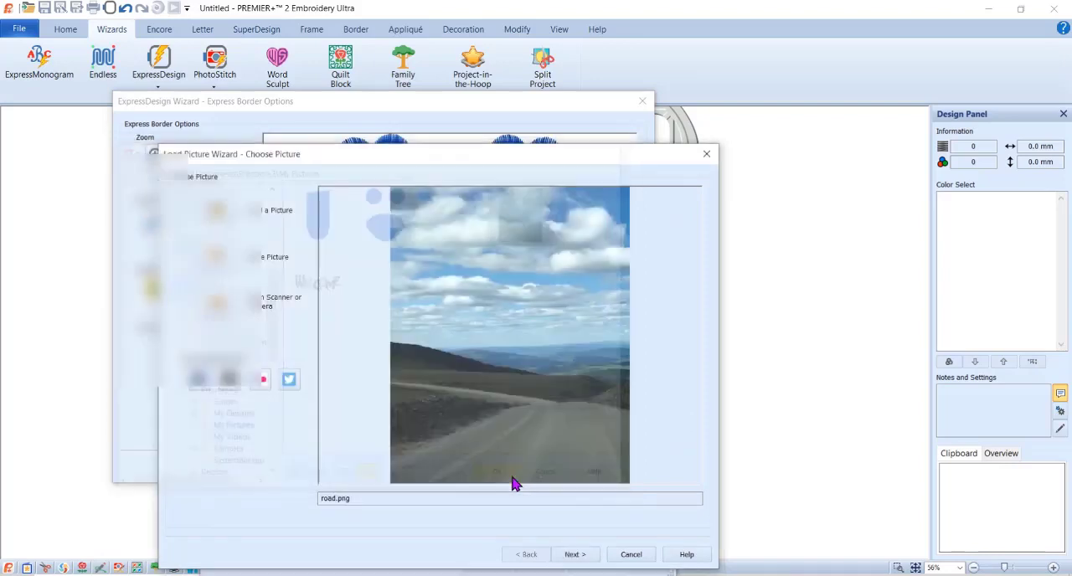
- Crop a strip of road from the bottom and a strip of clouds from the top of the appliqué picture
left_click(574, 556)
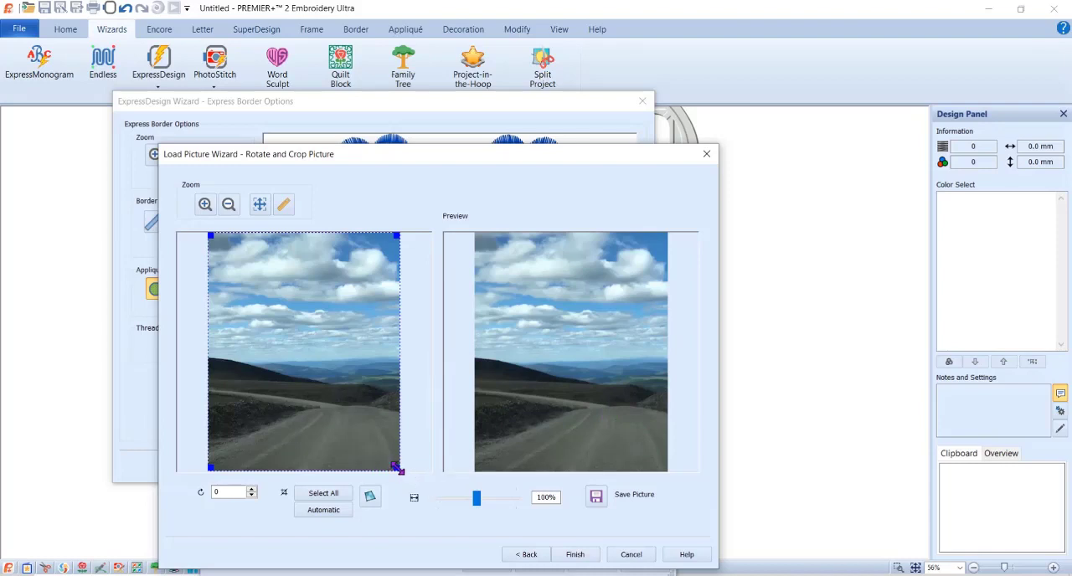
left_click_drag(399, 469, 407, 442)
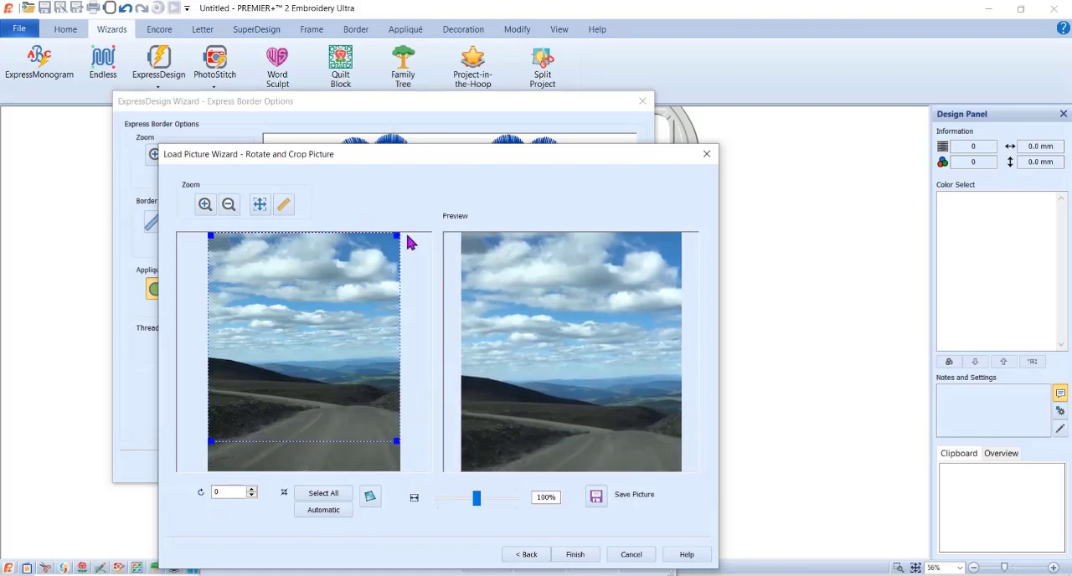
left_click_drag(397, 234, 403, 278)
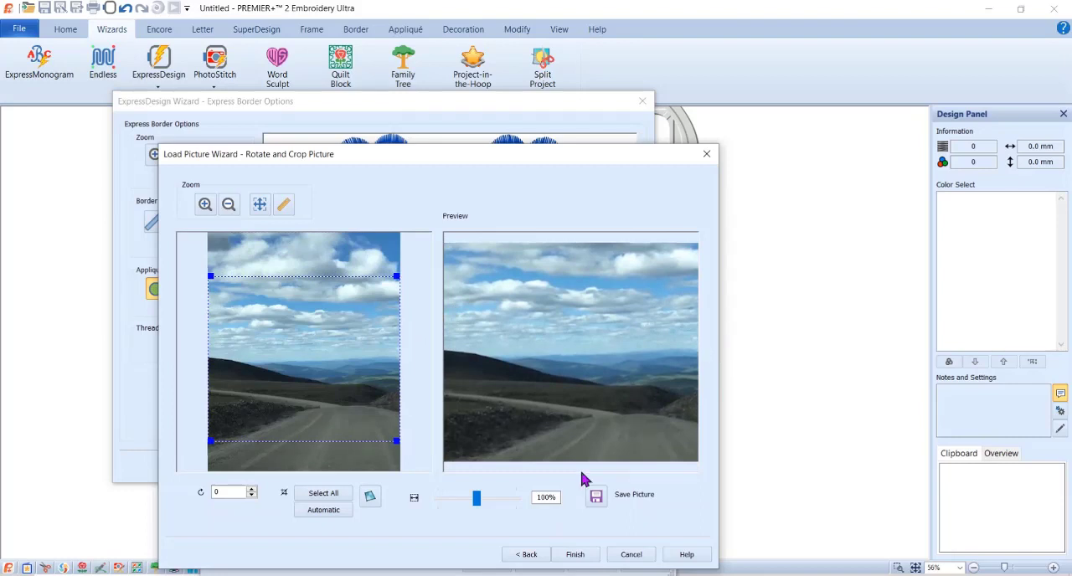
left_click(576, 555)
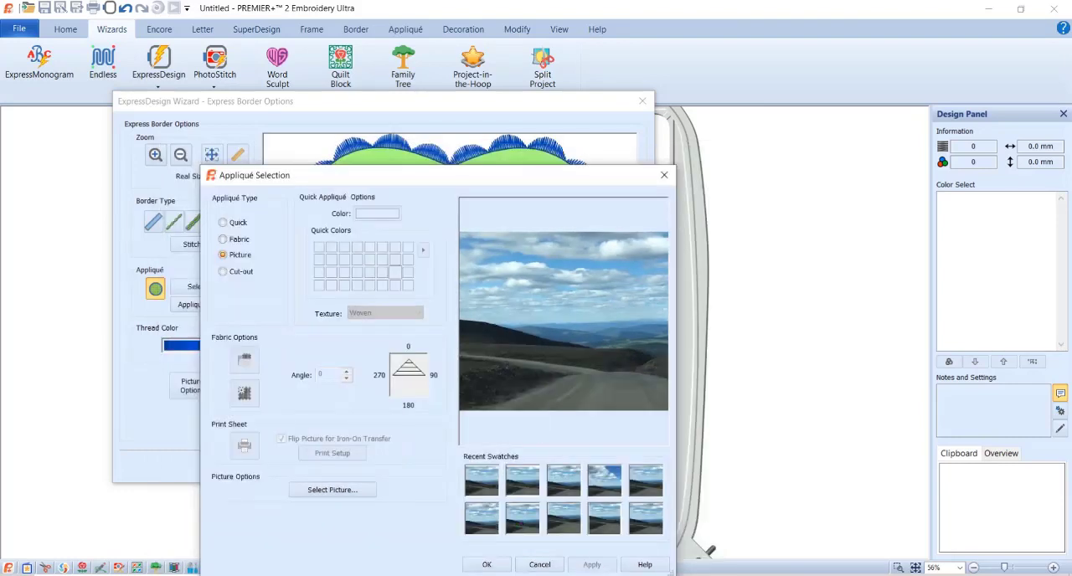
- Apply the cropped picture to the heart and reload road.png from the My Pictures folder for a new crop
left_click(484, 565)
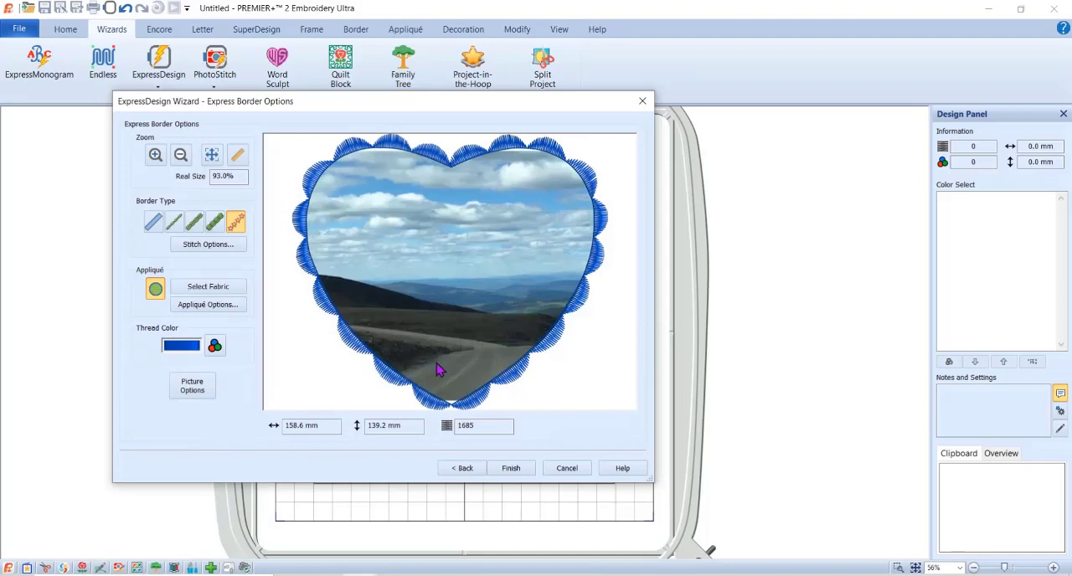
left_click(198, 292)
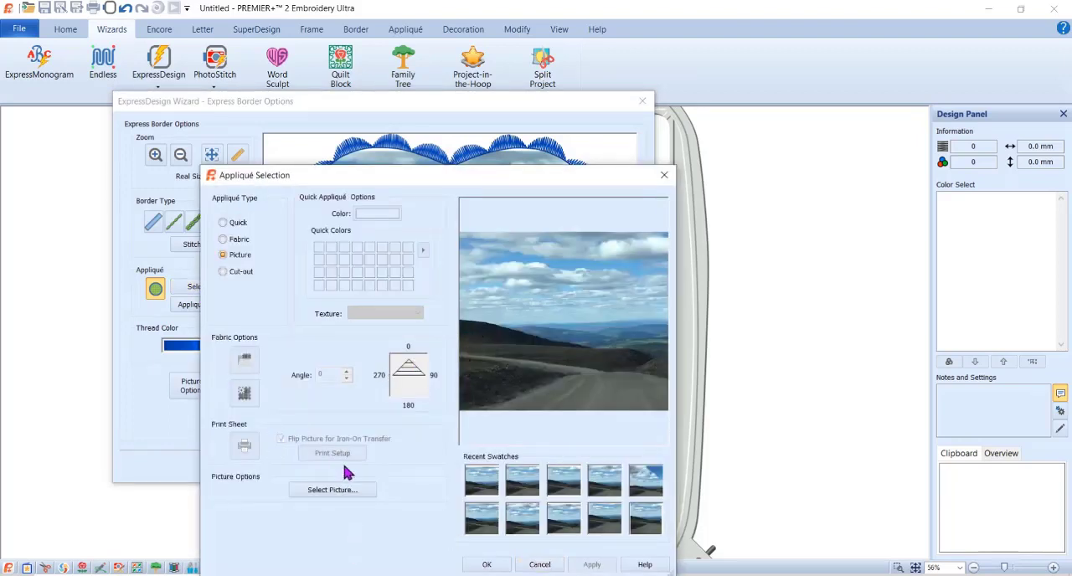
left_click(352, 493)
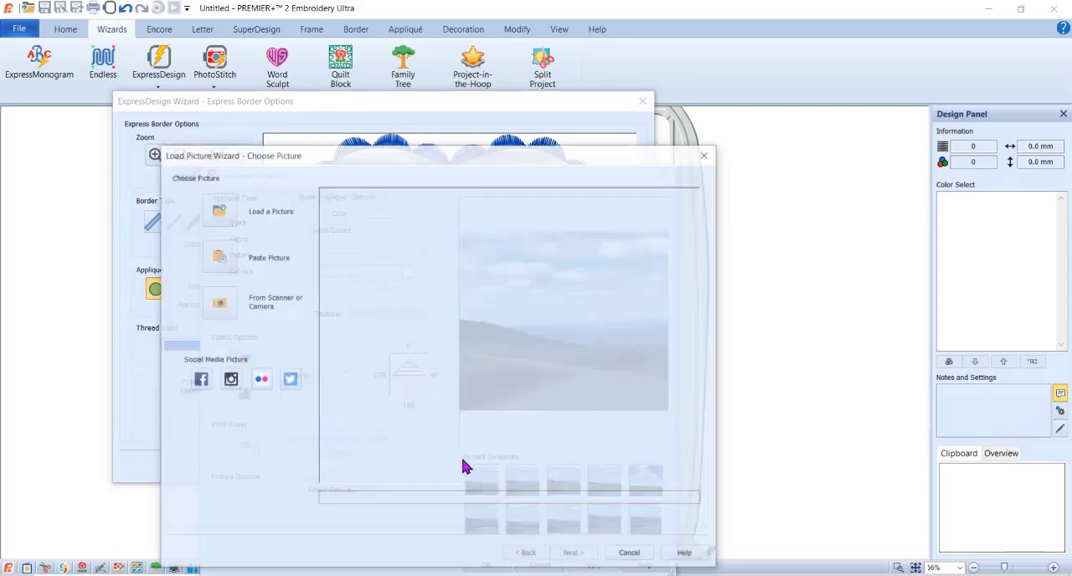
left_click(216, 210)
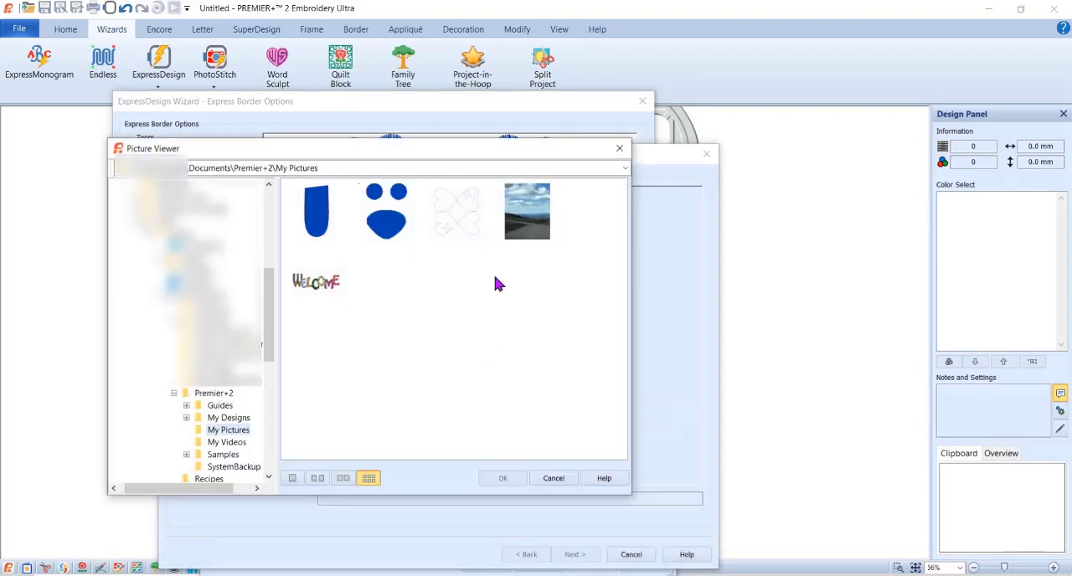
left_click(526, 216)
left_click(502, 477)
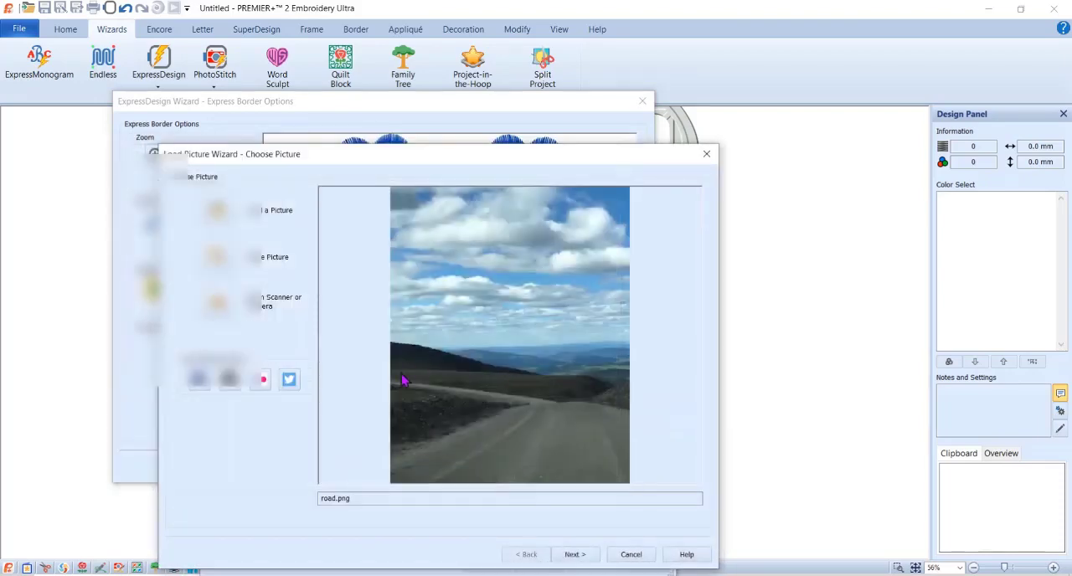
left_click(574, 555)
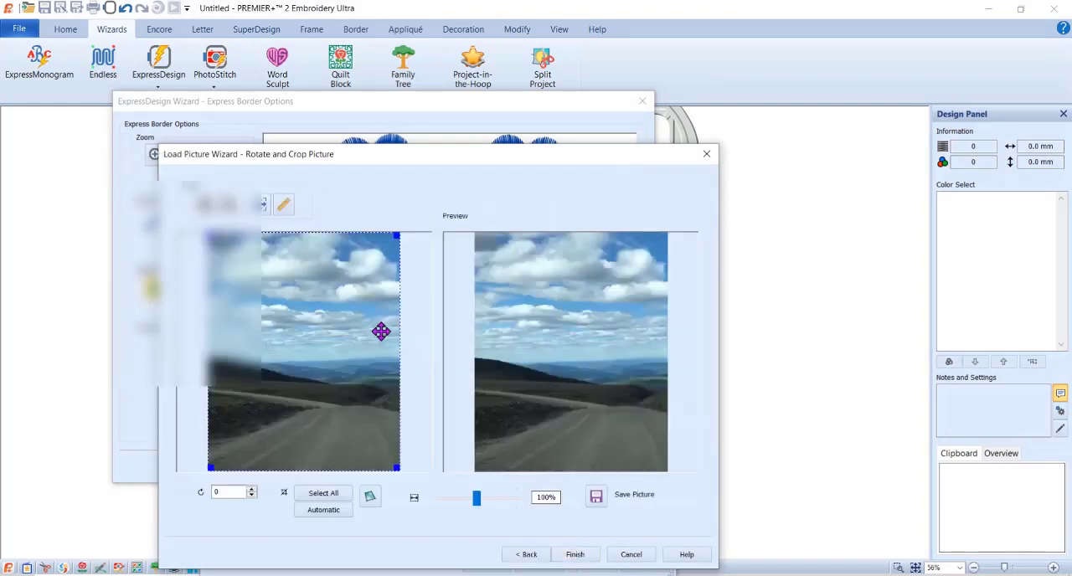
- Crop a strip of road from the bottom and a strip of clouds from the top of the reloaded road picture
left_click_drag(397, 467, 409, 438)
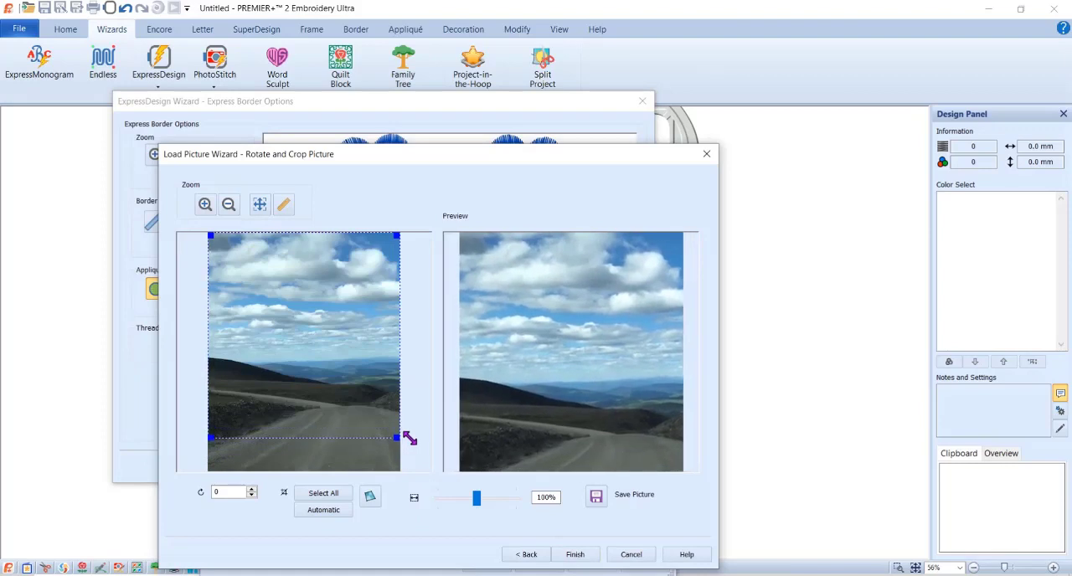
left_click_drag(397, 236, 407, 283)
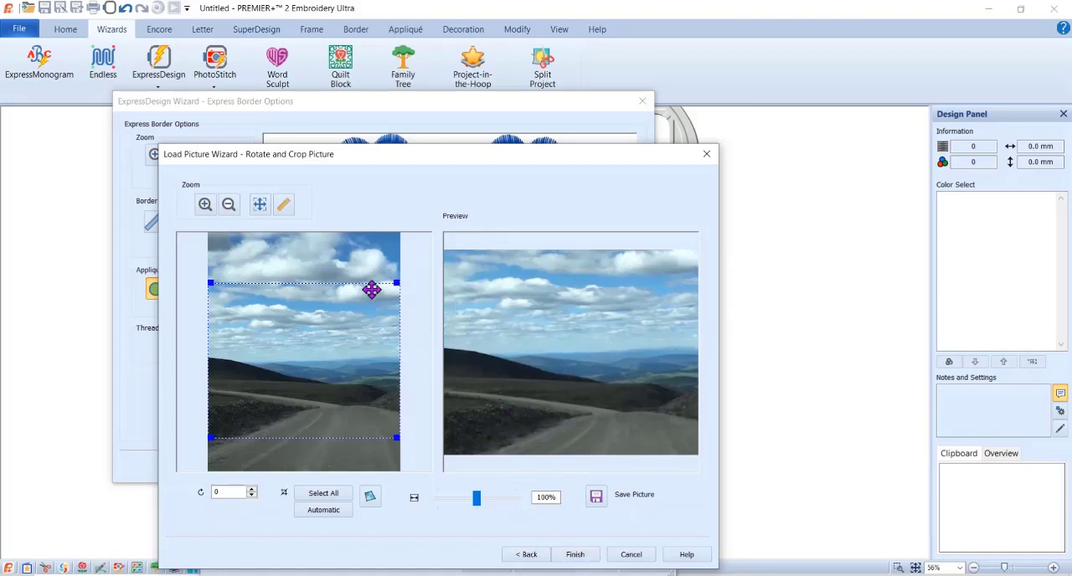
left_click_drag(397, 283, 398, 269)
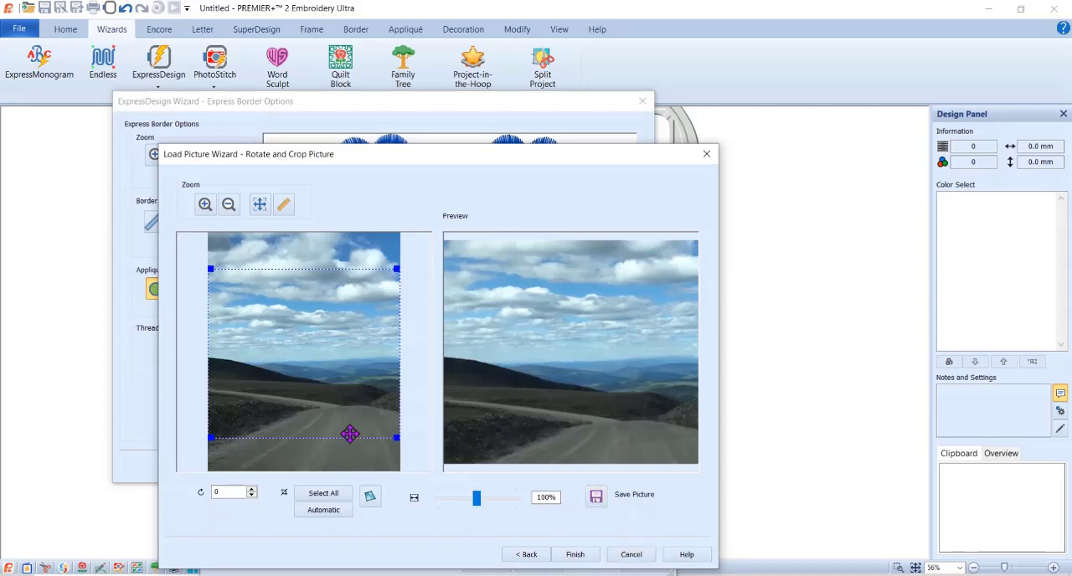
left_click(584, 556)
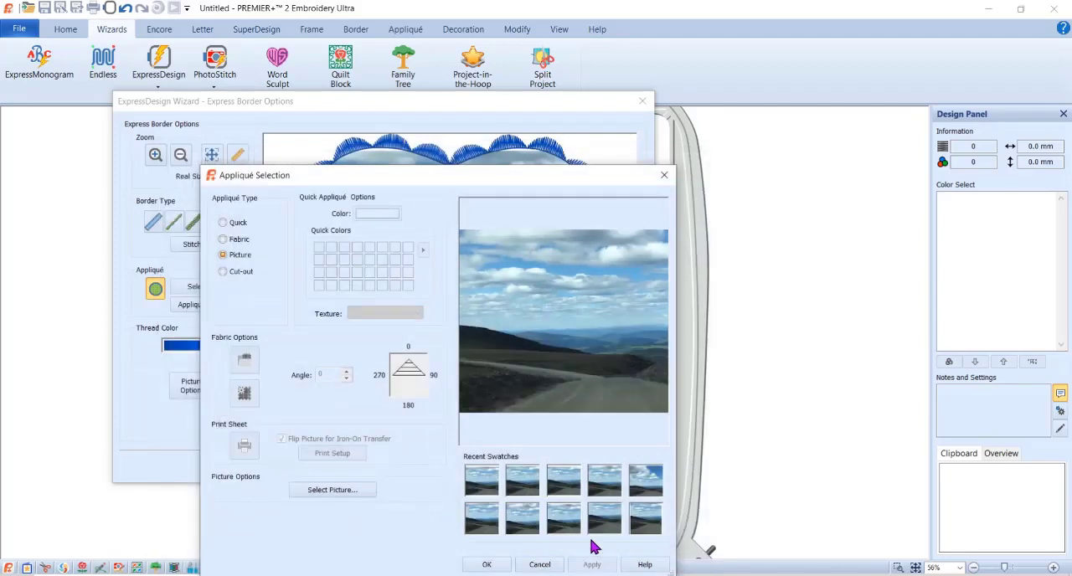
- Apply the newly cropped picture to the heart, finish the border design and deselect it in the hoop
left_click(484, 566)
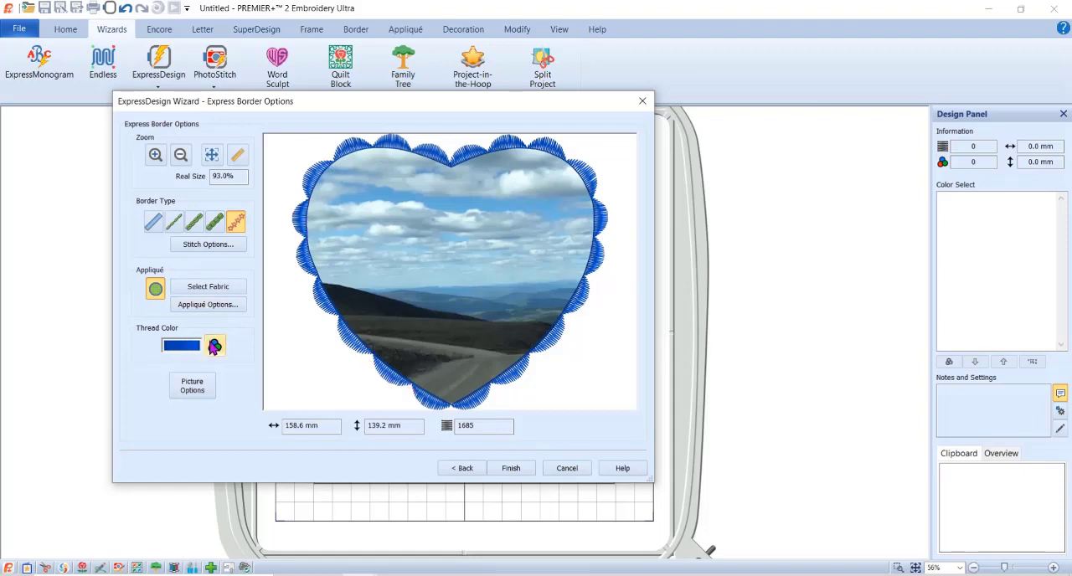
left_click(512, 471)
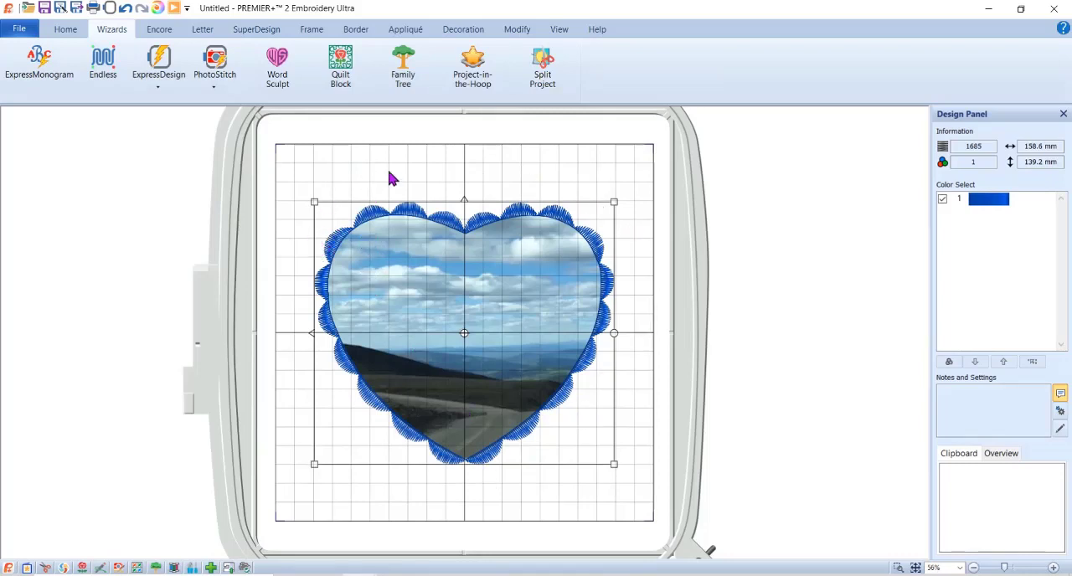
left_click(618, 160)
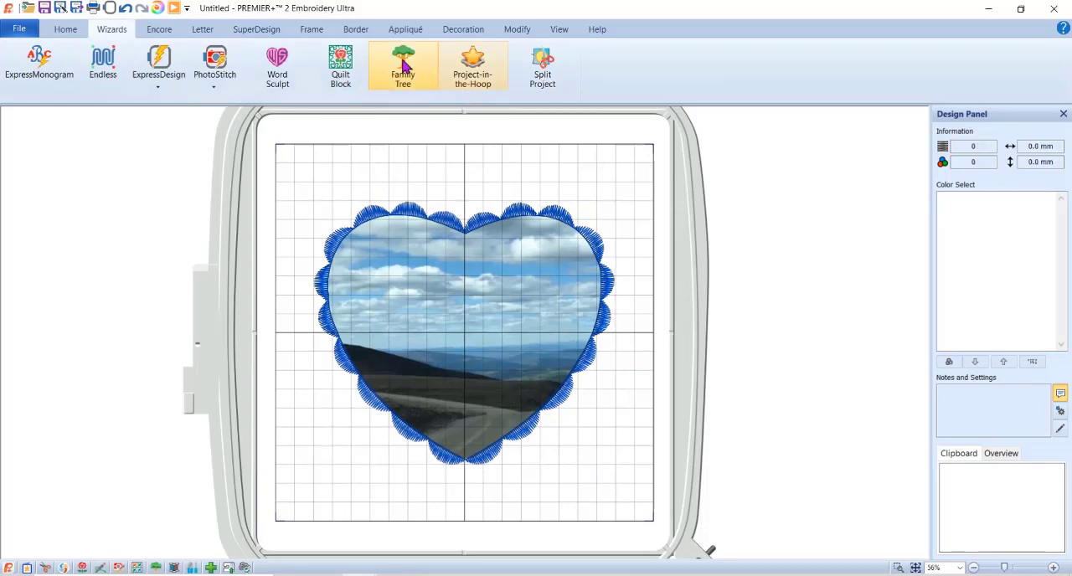
- Create the lettering "The road is calling" in Ovation 30-60mm with the Free Sculpt shape and move it above the heart
left_click(205, 34)
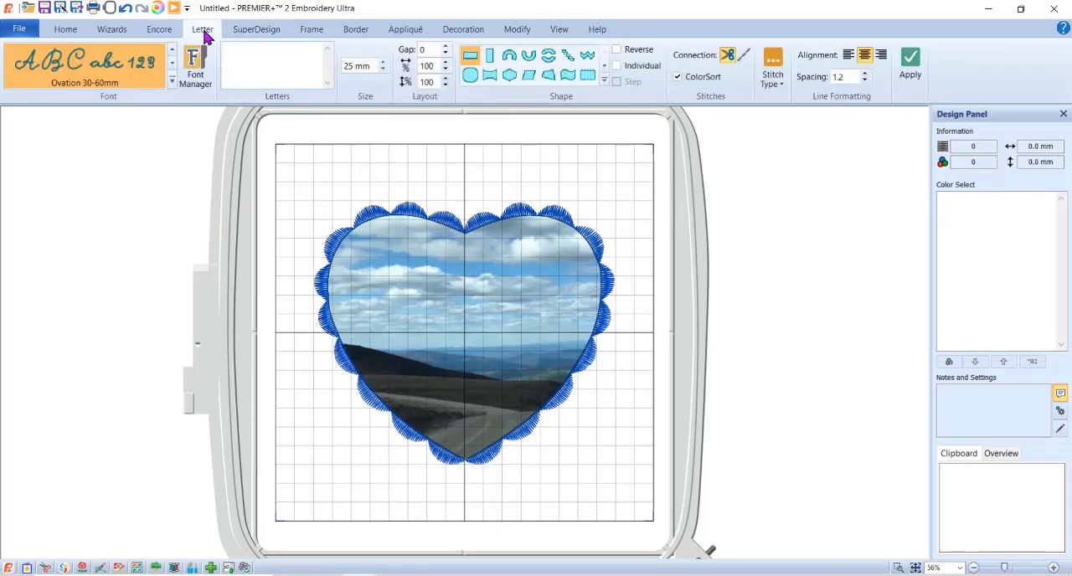
left_click(173, 81)
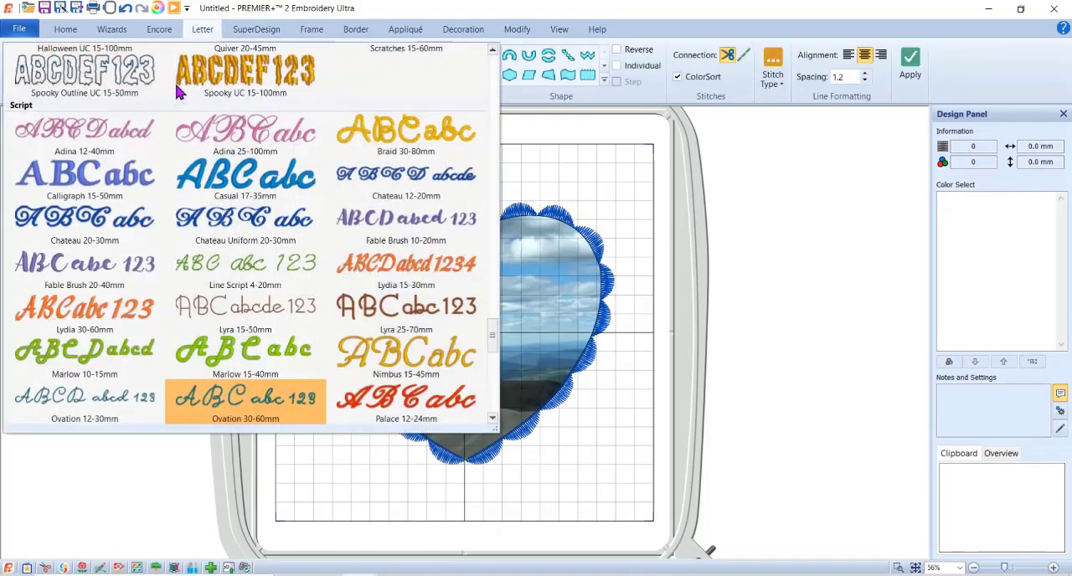
left_click(233, 399)
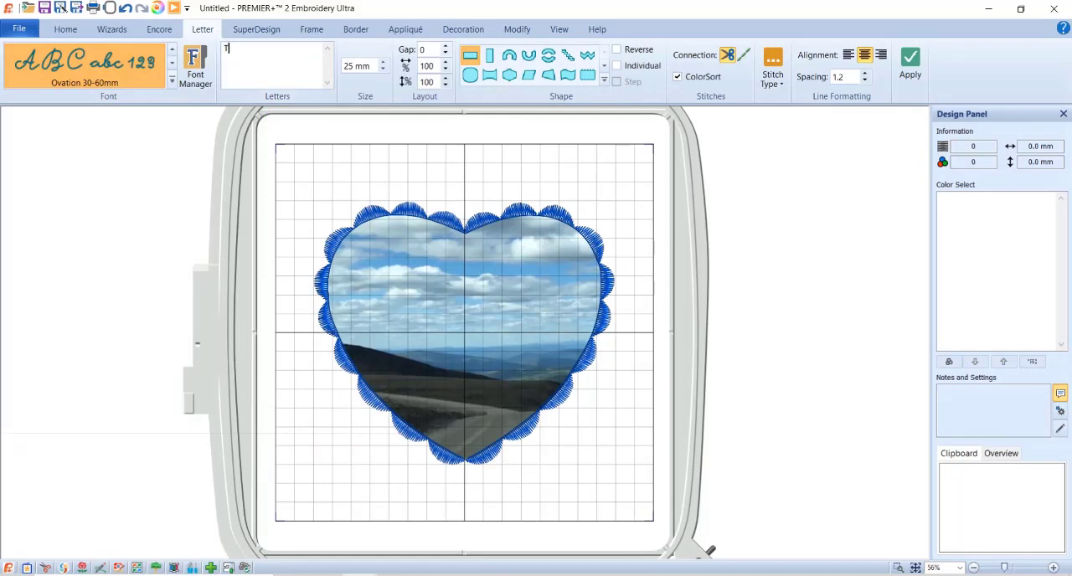
type("The road is calling")
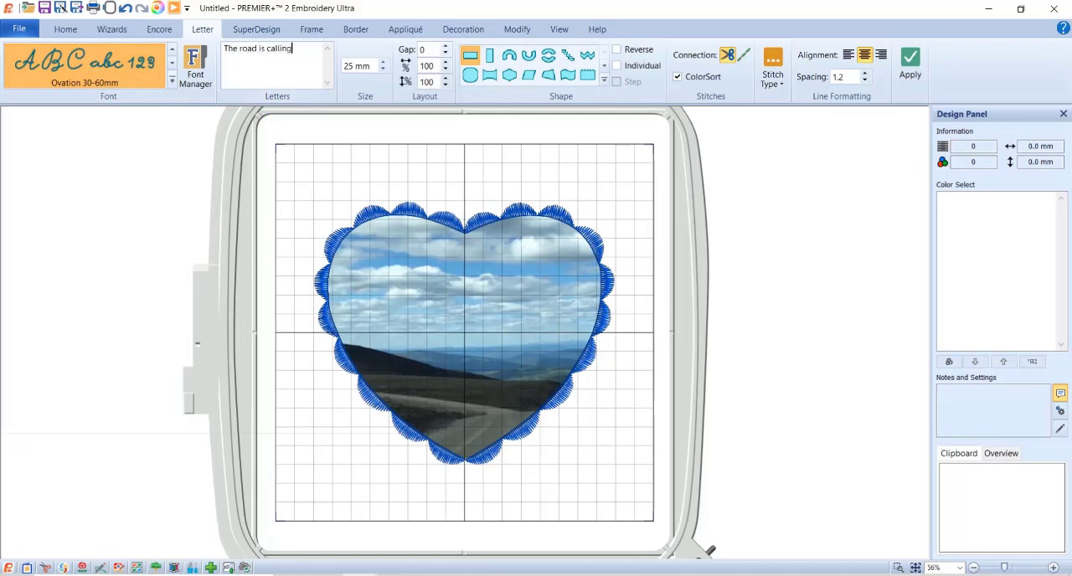
left_click(588, 84)
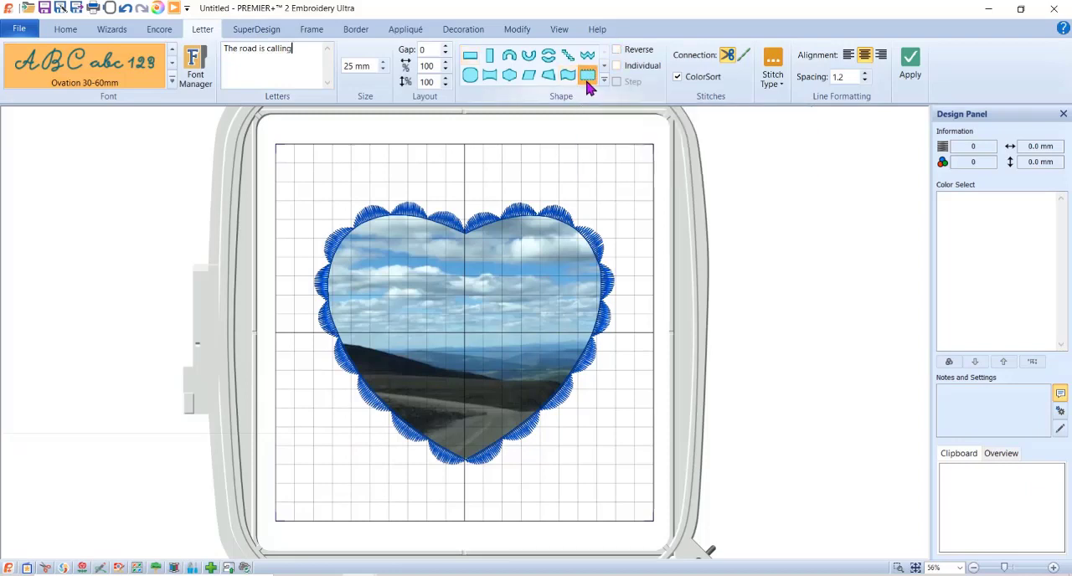
left_click(911, 62)
left_click_drag(598, 341, 575, 185)
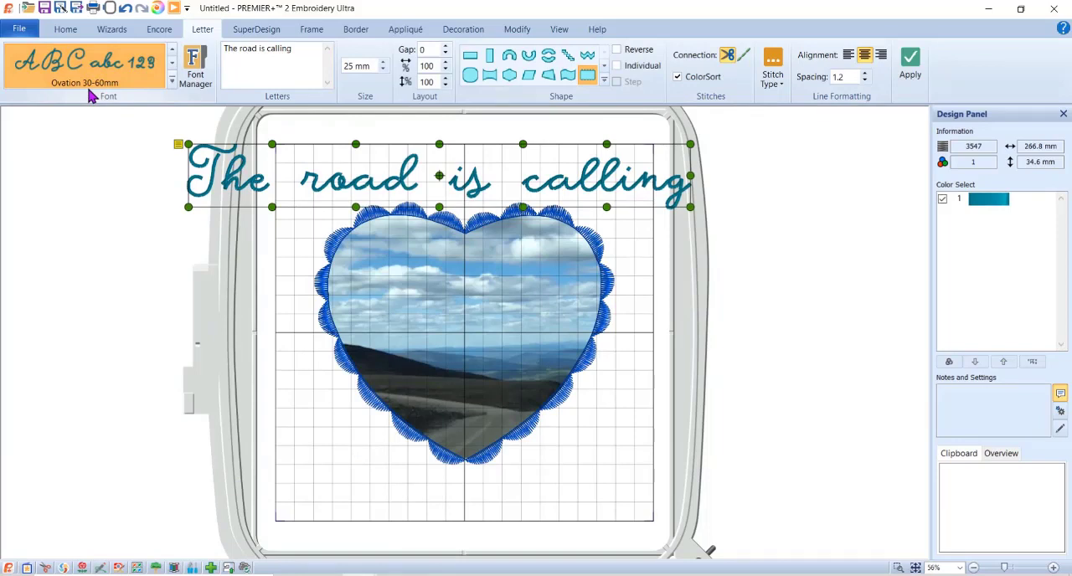
- Change the font of the "The road is calling" lettering to Ovation 12-30mm
right_click(429, 186)
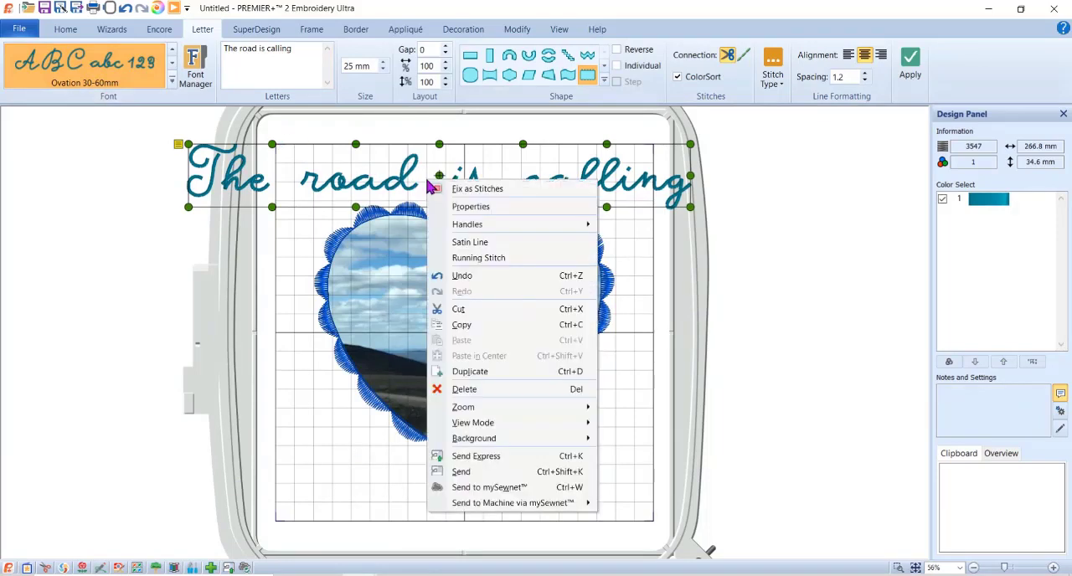
left_click(483, 209)
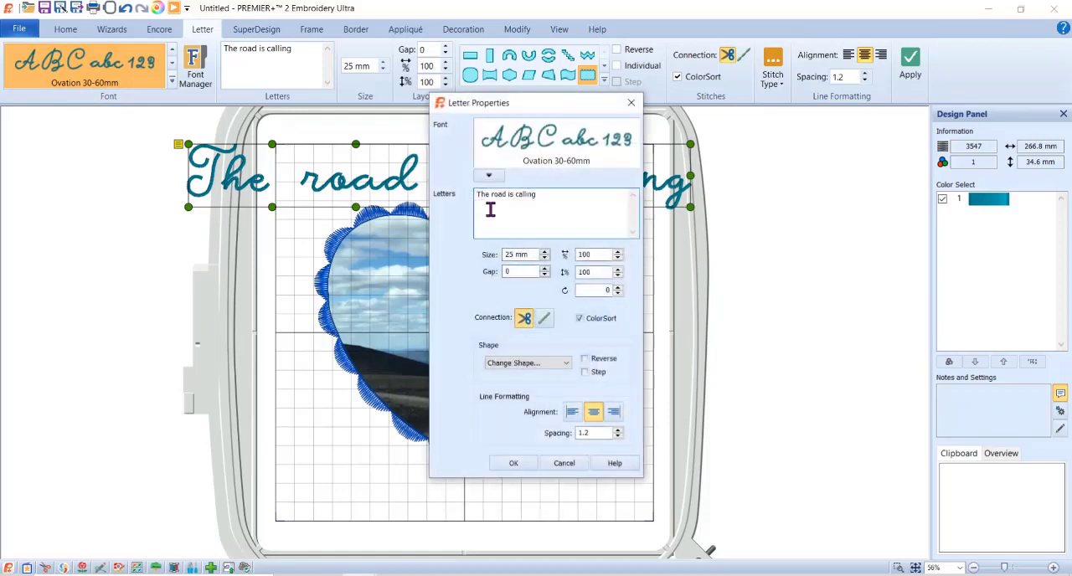
left_click(489, 175)
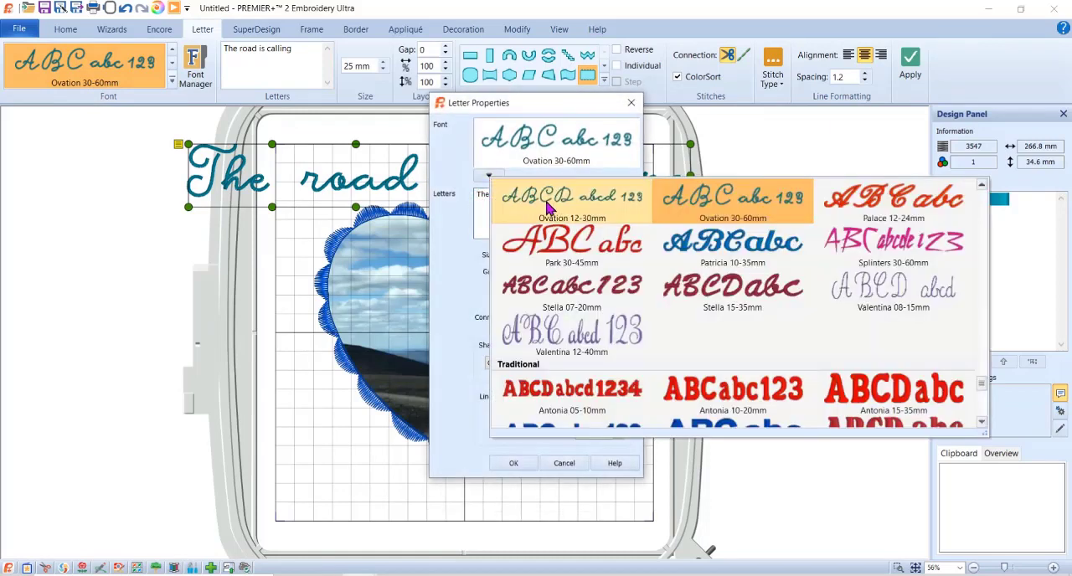
left_click(578, 201)
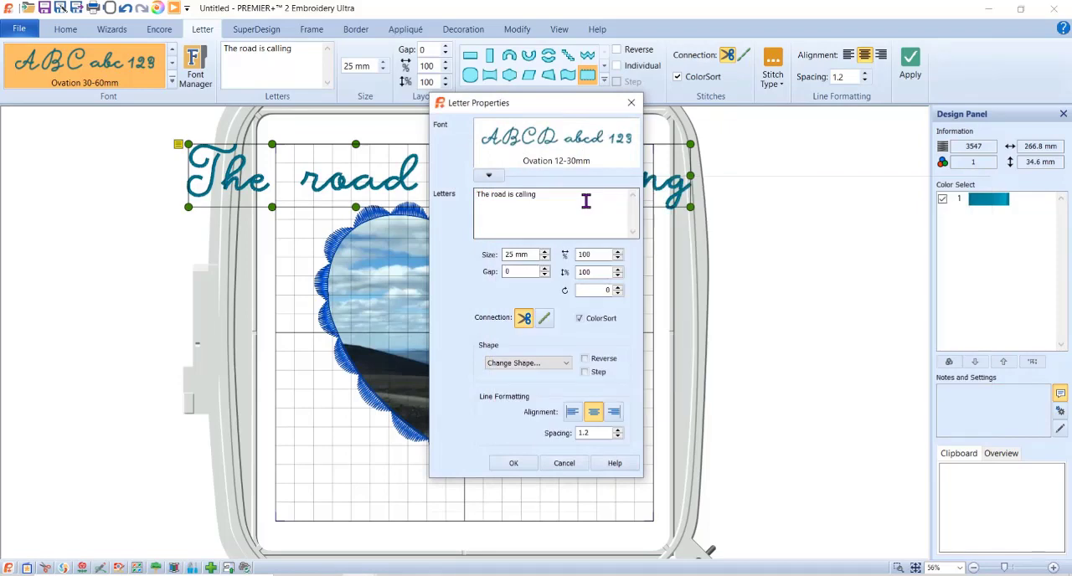
left_click(513, 463)
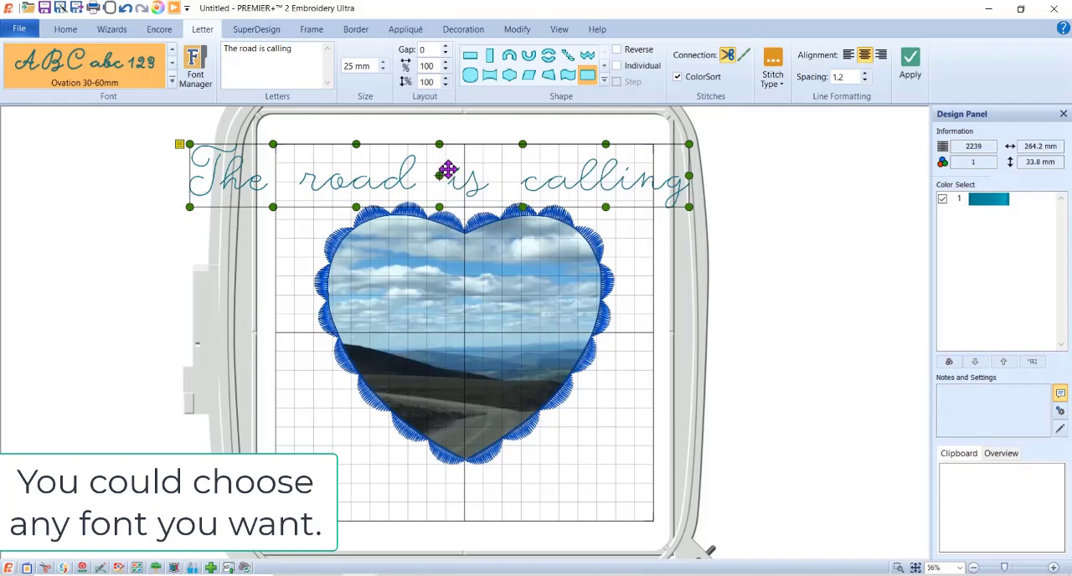
- Reposition the lettering just over the heart's top and bend its beginning down along the heart's left side
left_click_drag(447, 170, 438, 156)
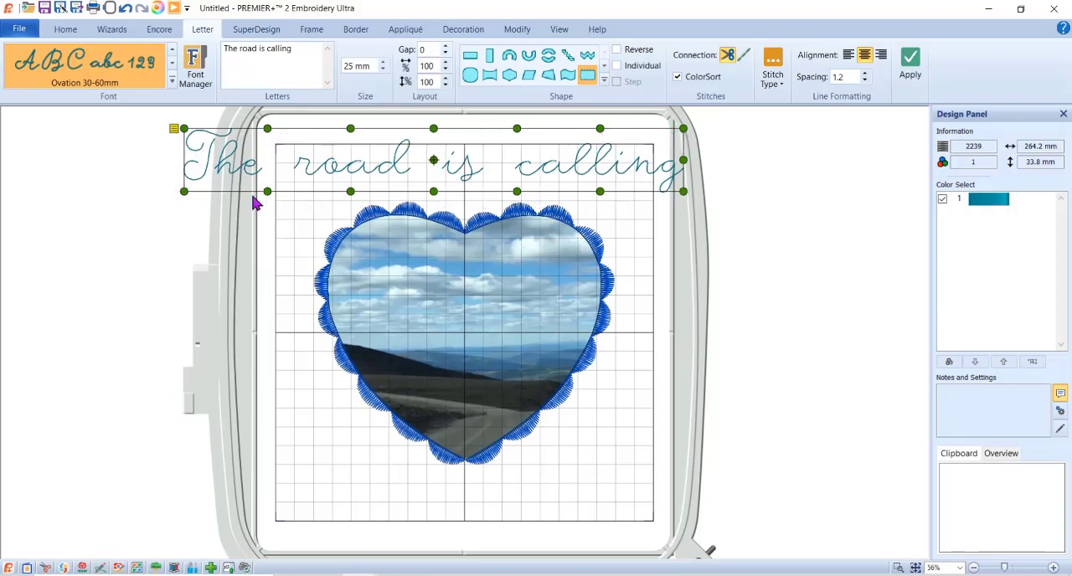
left_click_drag(337, 170, 340, 195)
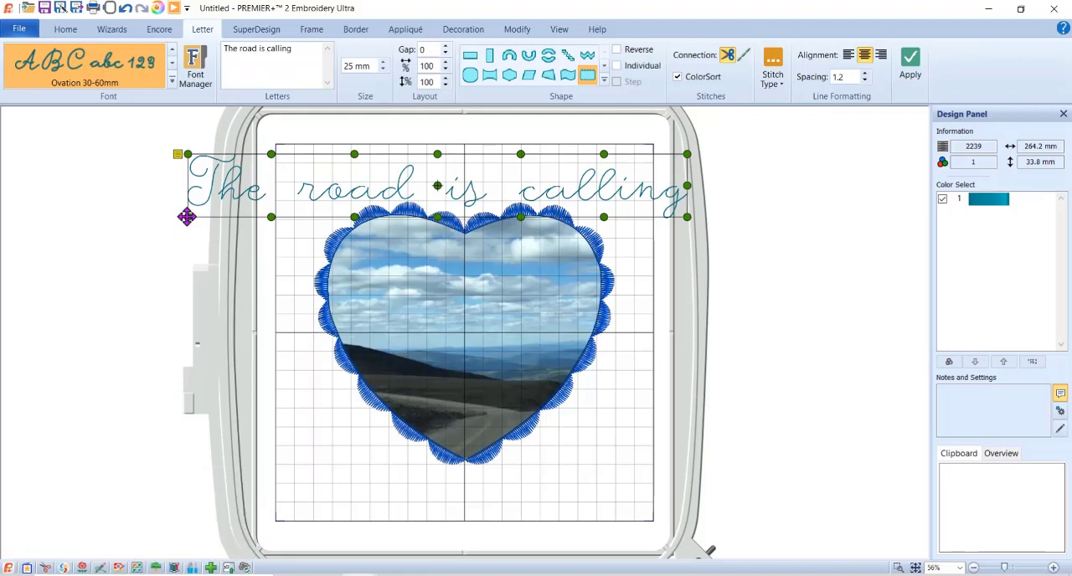
left_click_drag(187, 217, 312, 337)
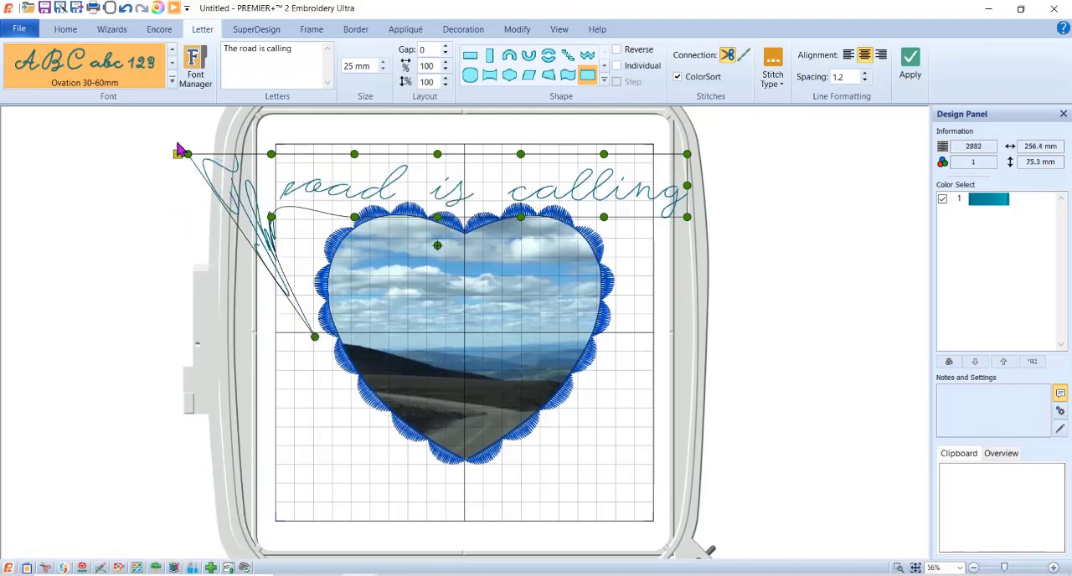
left_click_drag(186, 154, 315, 333)
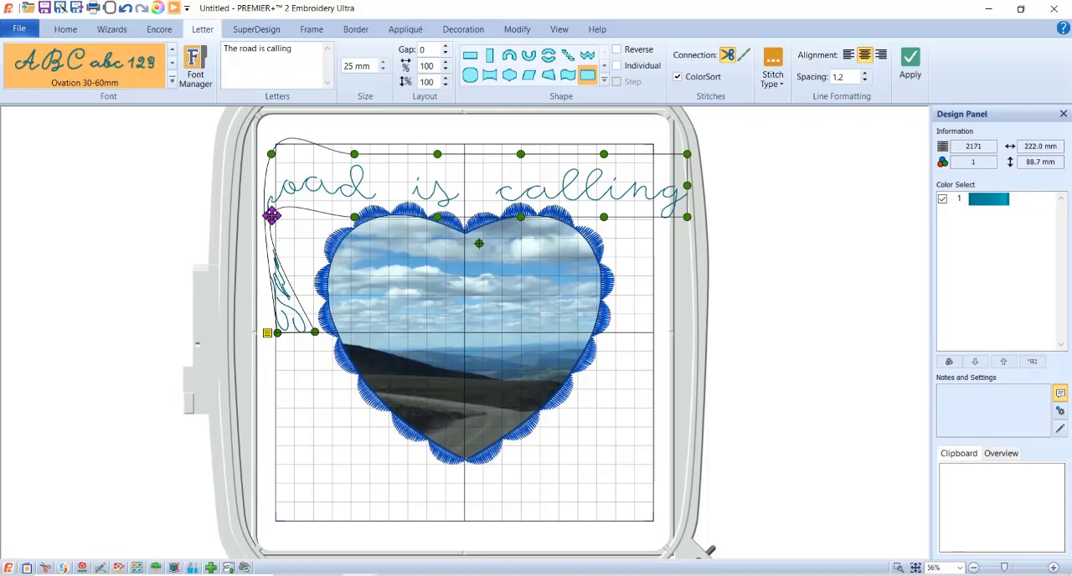
left_click_drag(273, 217, 310, 290)
left_click_drag(270, 154, 278, 295)
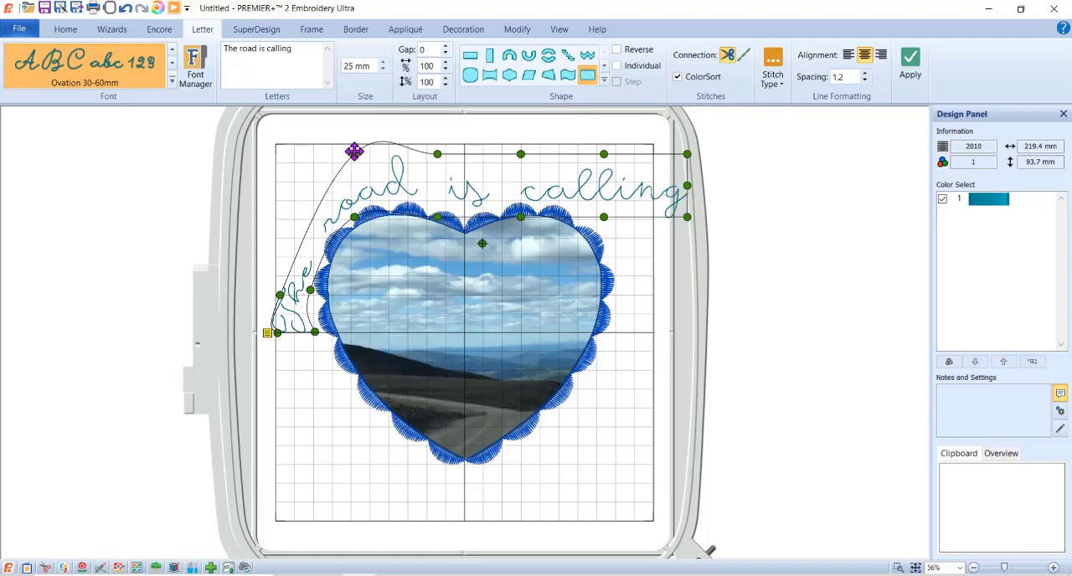
- Reshape the lettering's upper edge to run from the hoop's upper-left corner over the left lobe to the heart's center line
left_click_drag(354, 151, 269, 157)
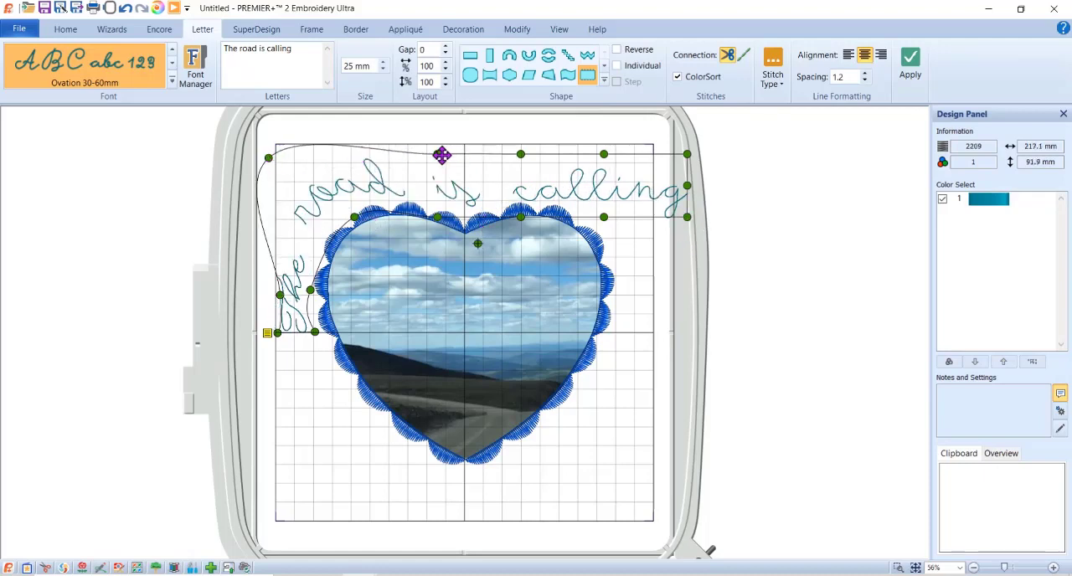
left_click_drag(442, 155, 330, 147)
left_click_drag(520, 153, 384, 147)
left_click_drag(605, 152, 414, 141)
left_click_drag(686, 153, 465, 164)
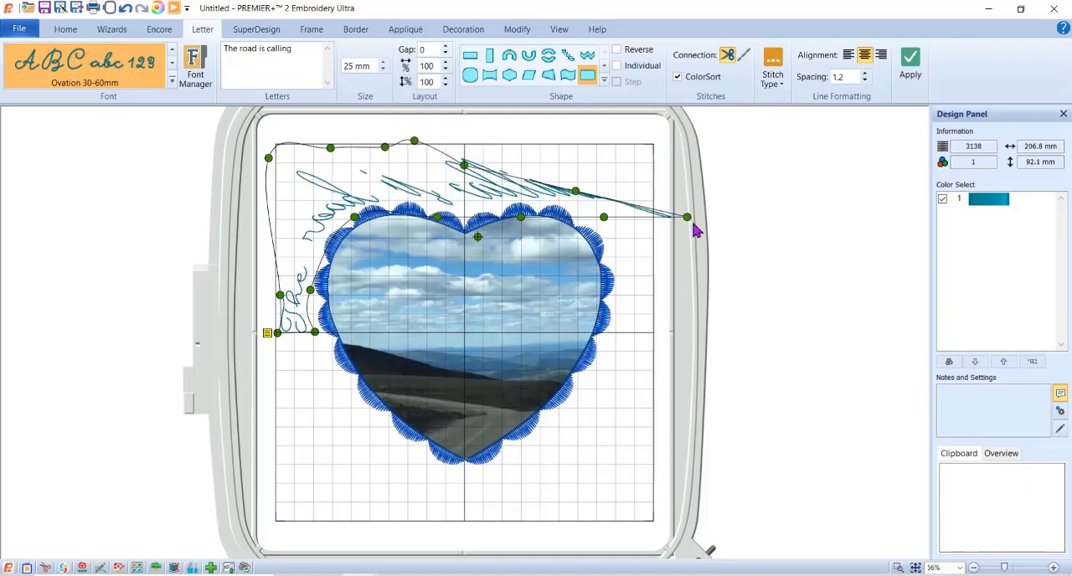
- Reshape the lower edge of "The road is calling" to follow the heart's left side and left lobe, ending above the notch at the center line
left_click_drag(360, 223, 322, 250)
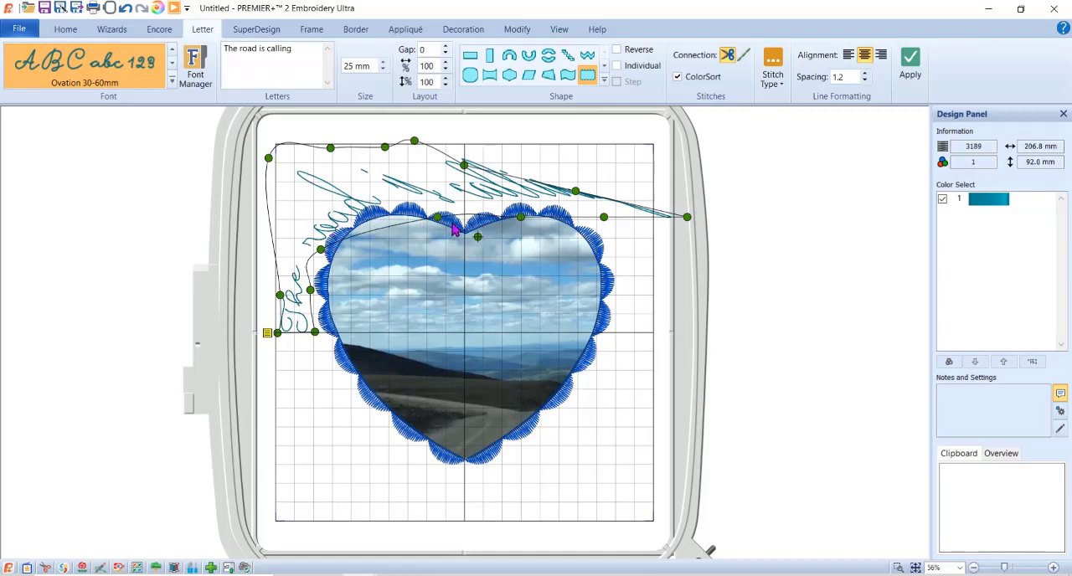
left_click_drag(521, 214, 443, 187)
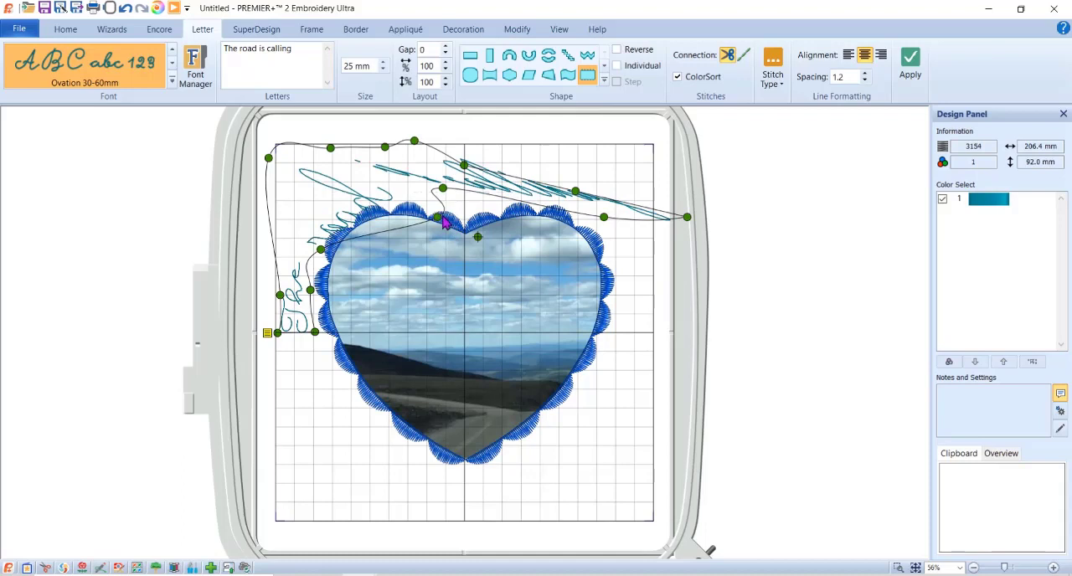
left_click(442, 217)
left_click(412, 170)
left_click_drag(437, 216, 358, 198)
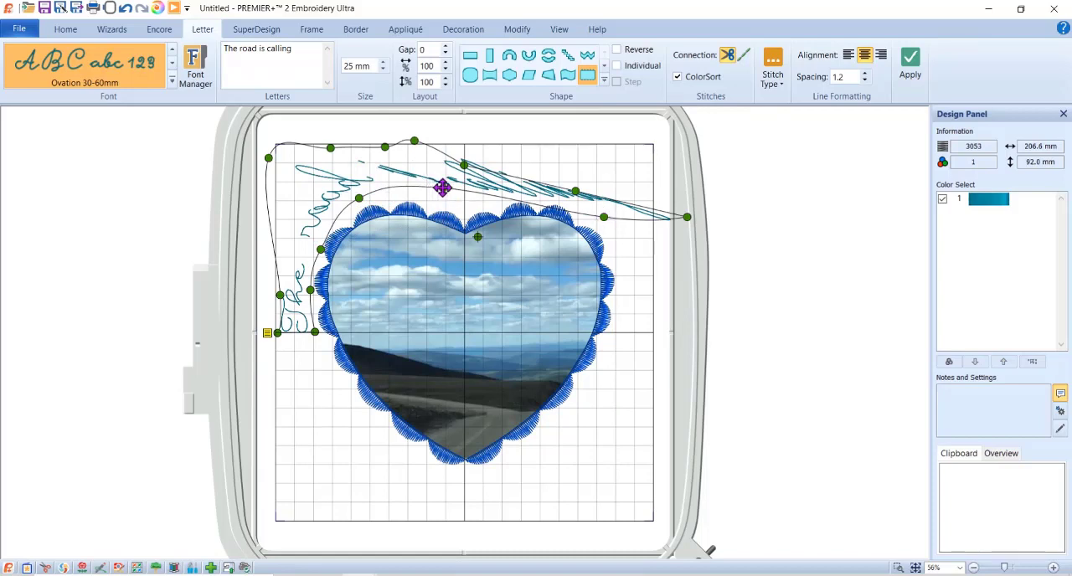
left_click_drag(443, 186, 394, 191)
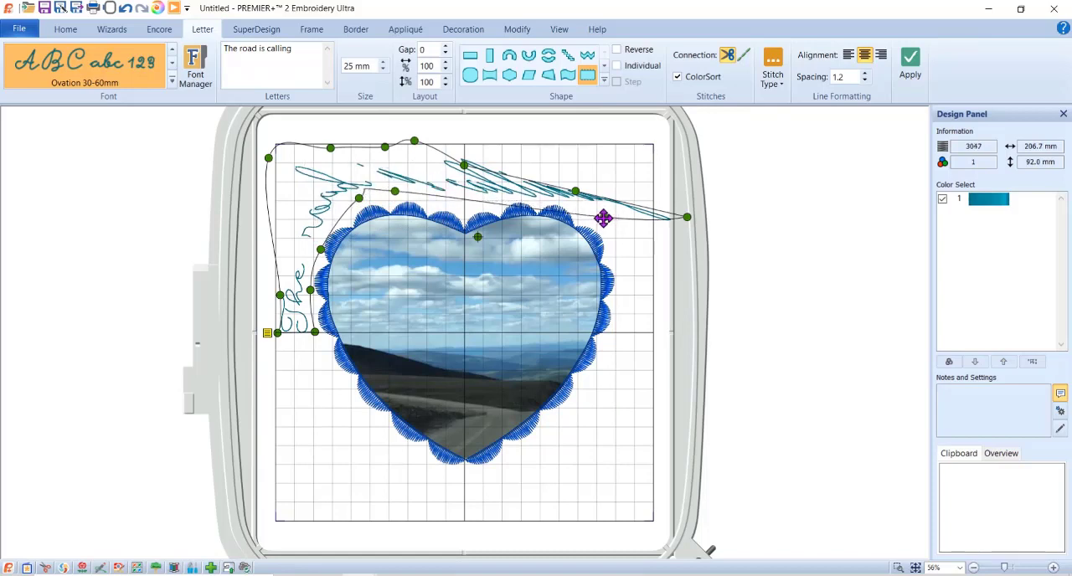
left_click_drag(601, 218, 427, 193)
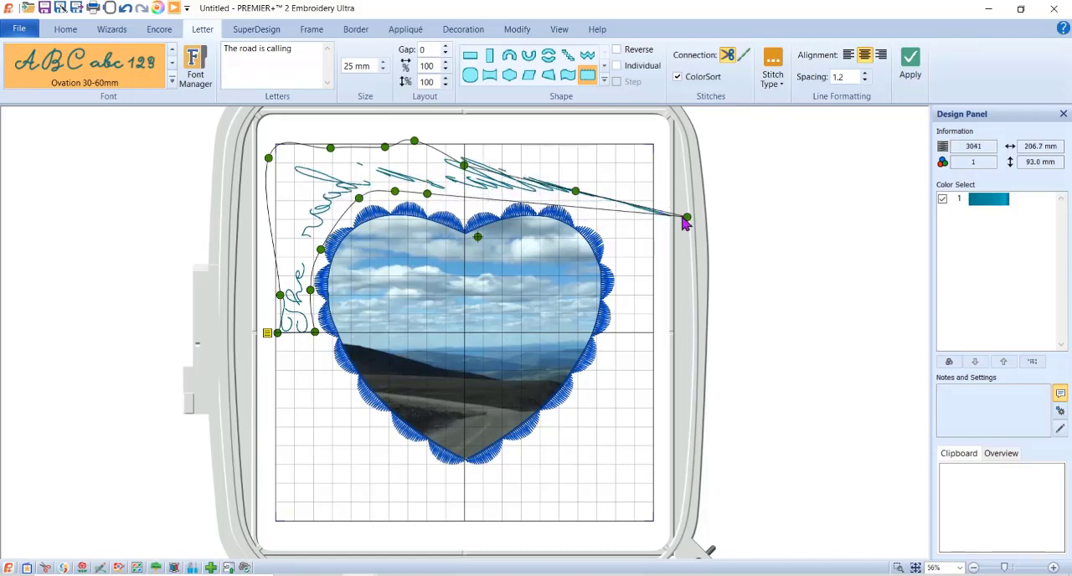
left_click_drag(680, 217, 465, 211)
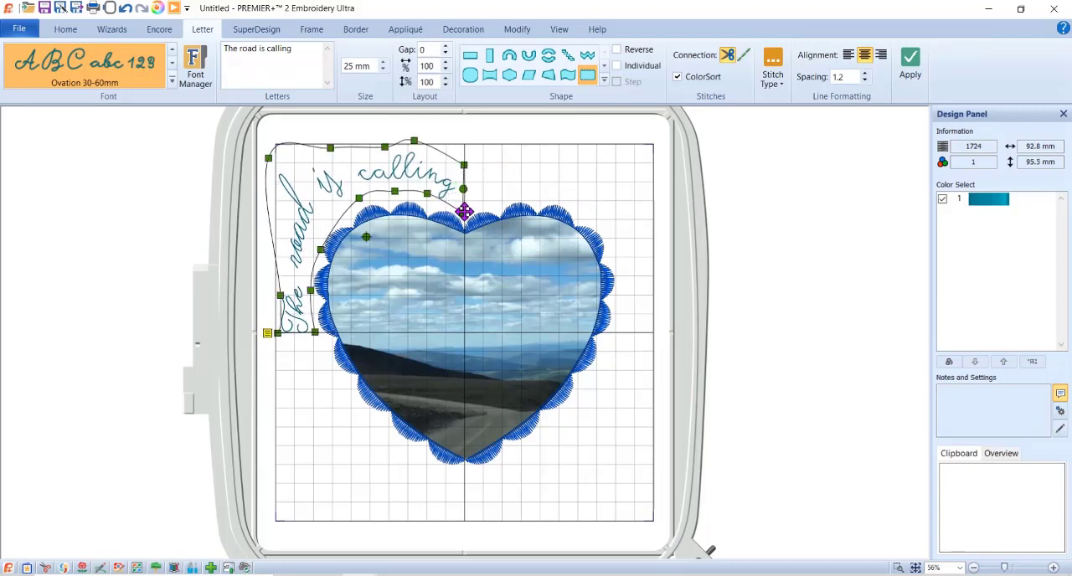
left_click_drag(466, 164, 330, 260)
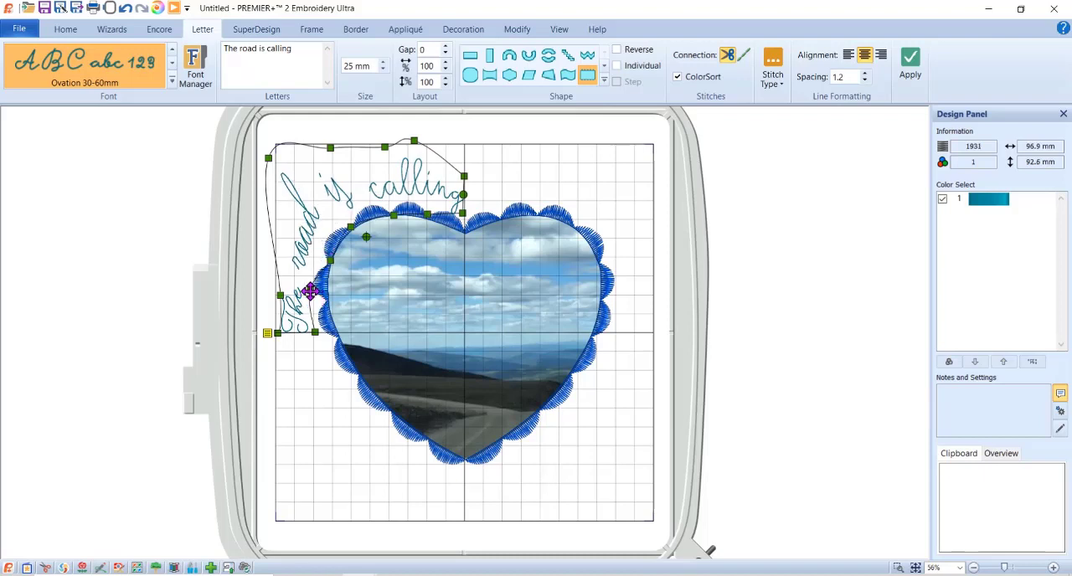
left_click(324, 299)
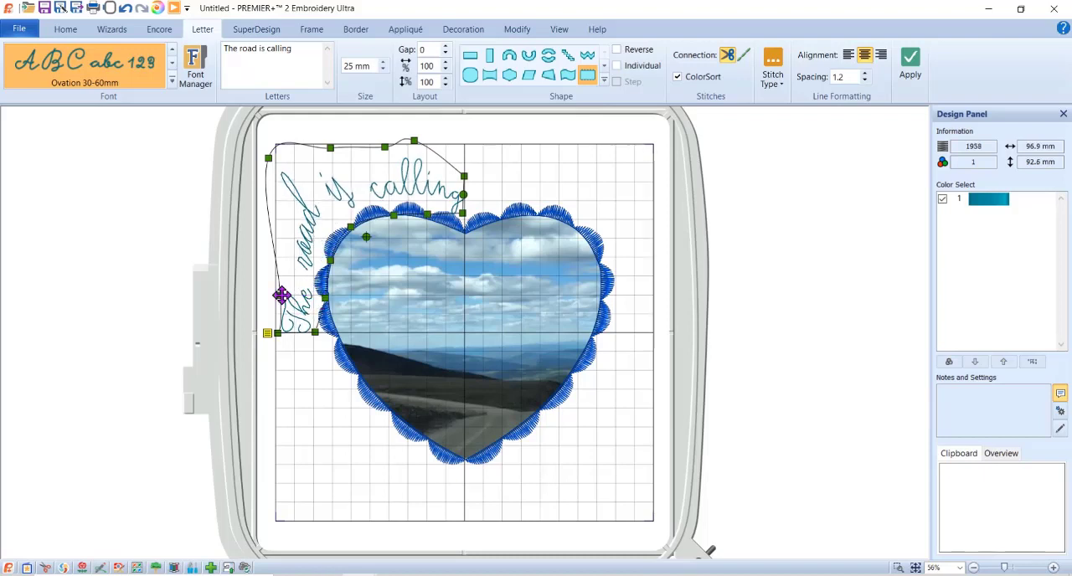
- Pull the upper edge of "The road is calling" inward into a curve running parallel to the heart's left lobe
left_click(280, 296)
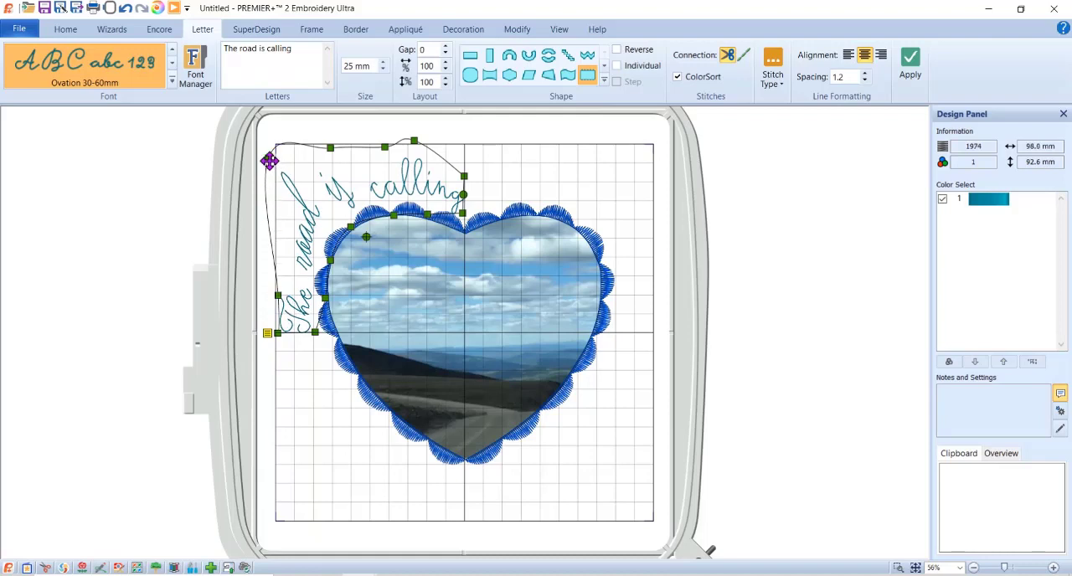
left_click_drag(271, 168, 289, 254)
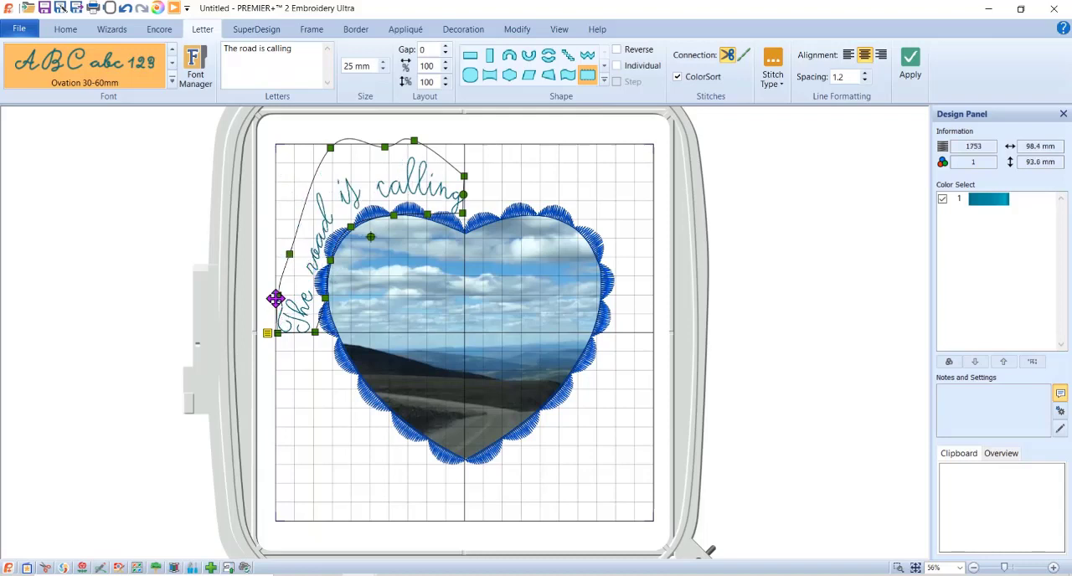
left_click_drag(277, 298, 282, 295)
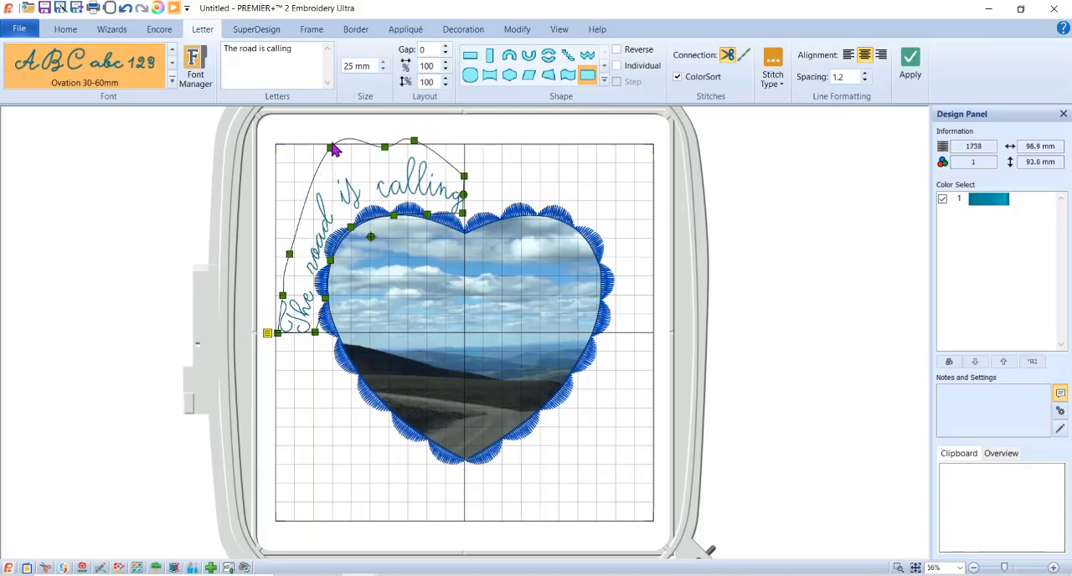
left_click_drag(332, 149, 327, 199)
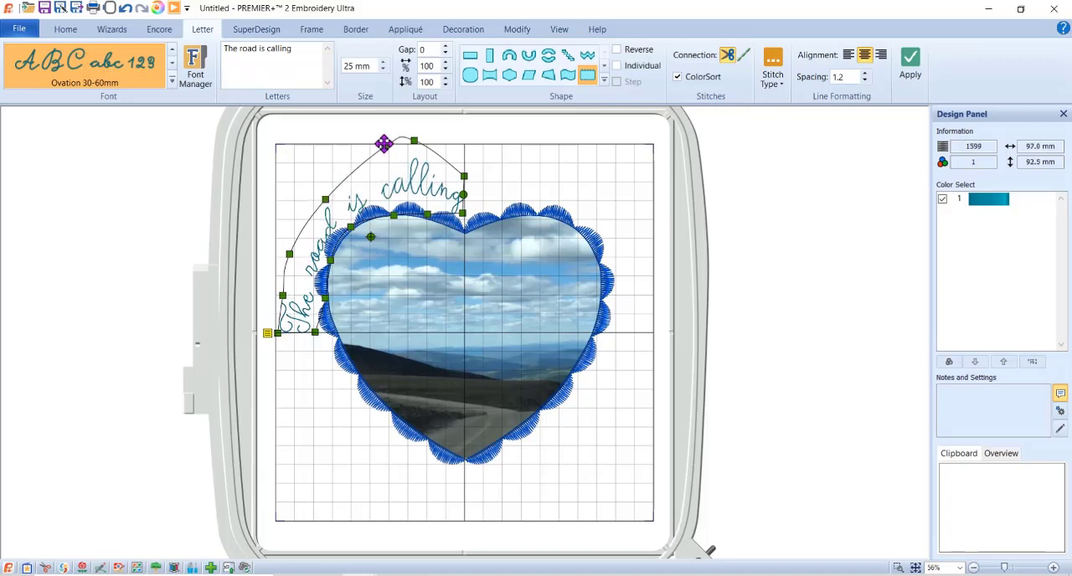
left_click_drag(385, 144, 417, 175)
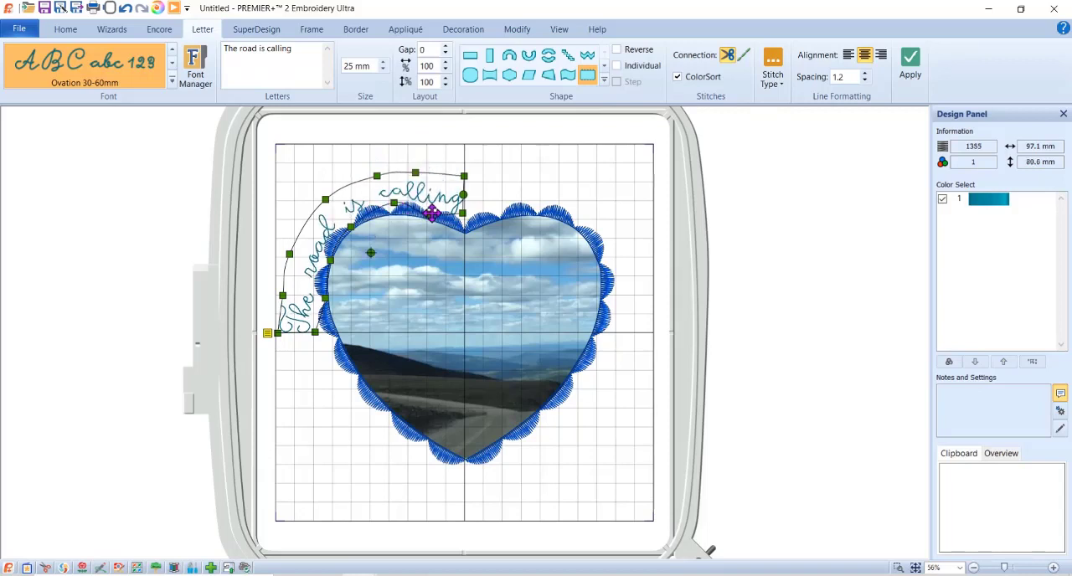
- Shift the lower edge of "The road is calling" outward so the letters clear the scalloped border on the left lobe
left_click_drag(428, 214, 430, 204)
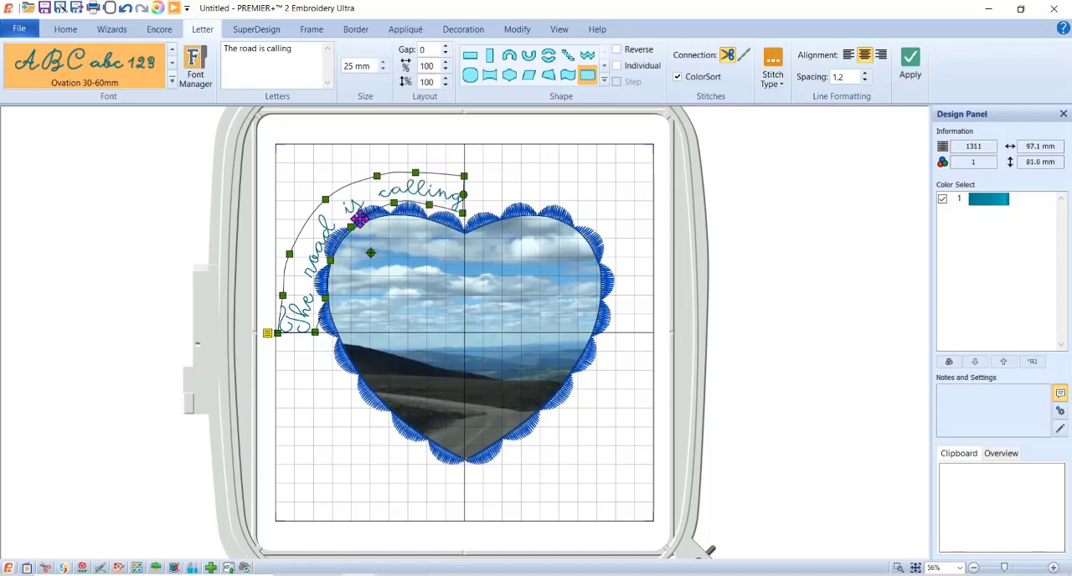
left_click_drag(352, 226, 340, 223)
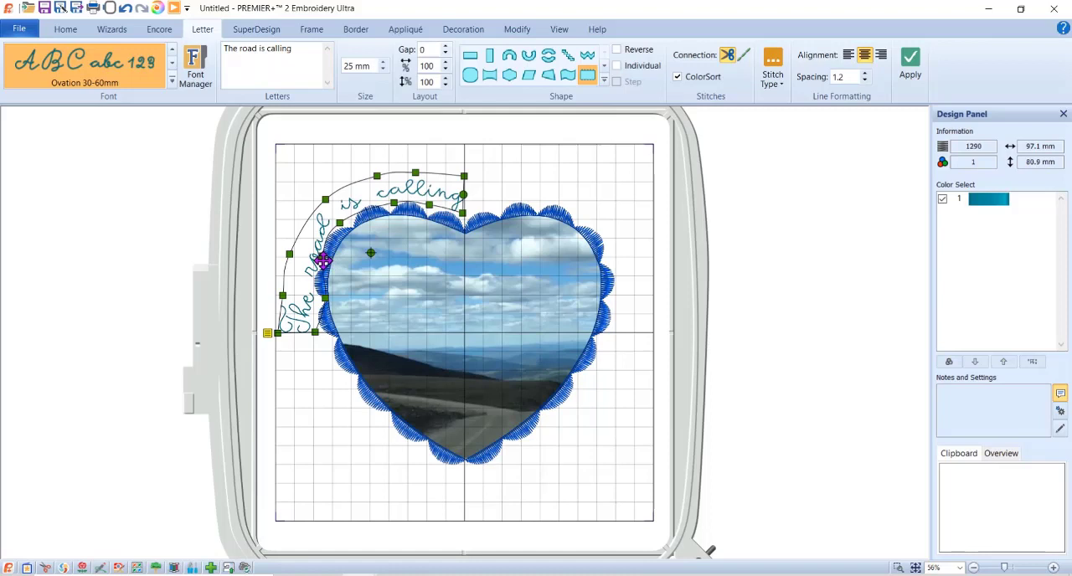
left_click_drag(323, 262, 318, 259)
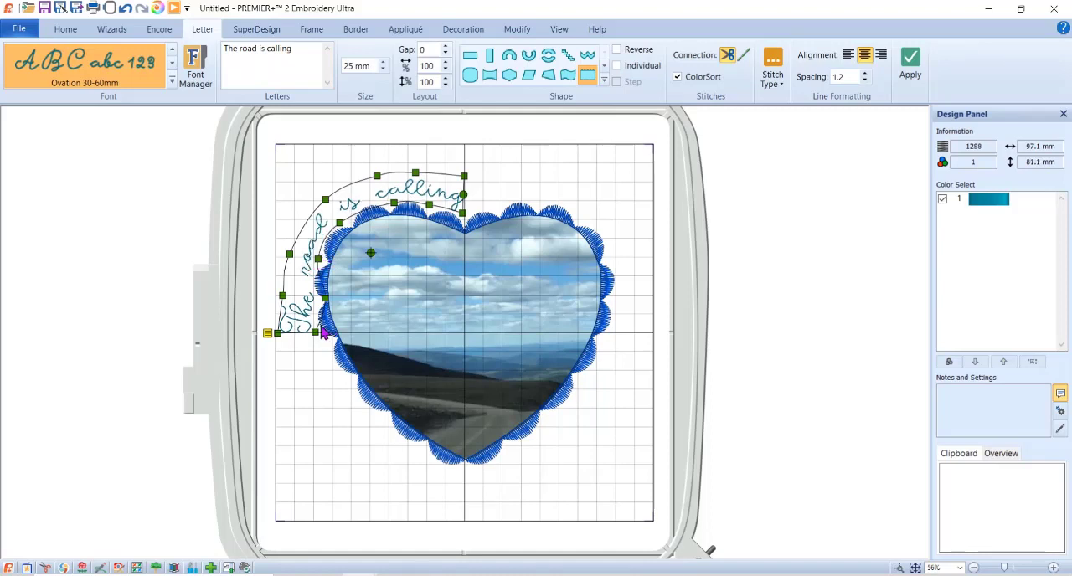
left_click_drag(327, 299, 311, 298)
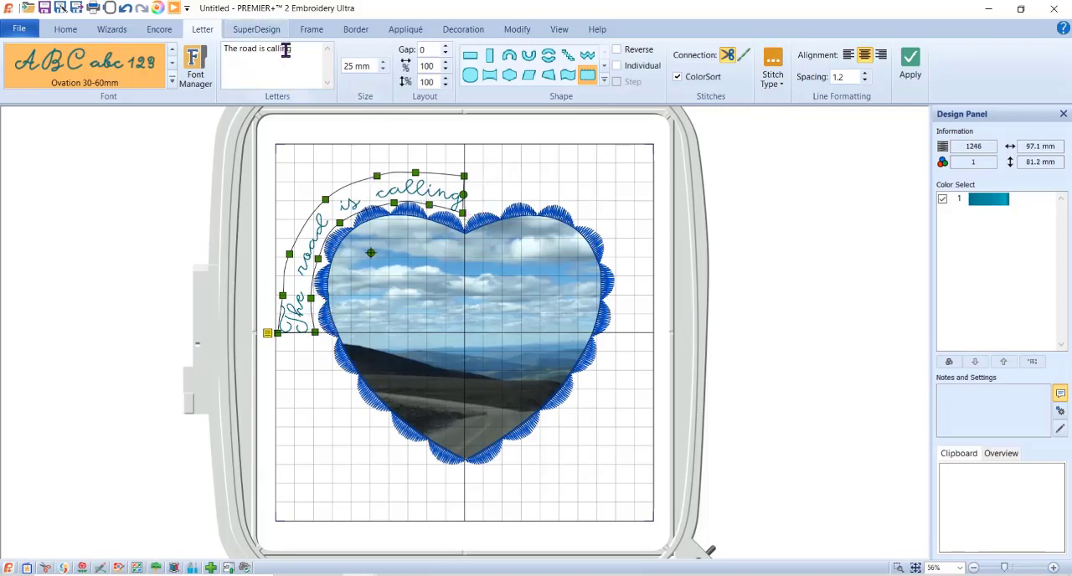
- Create a second Free Sculpt lettering reading "and we must go" and move it above the heart's right lobe
left_click_drag(294, 48, 222, 48)
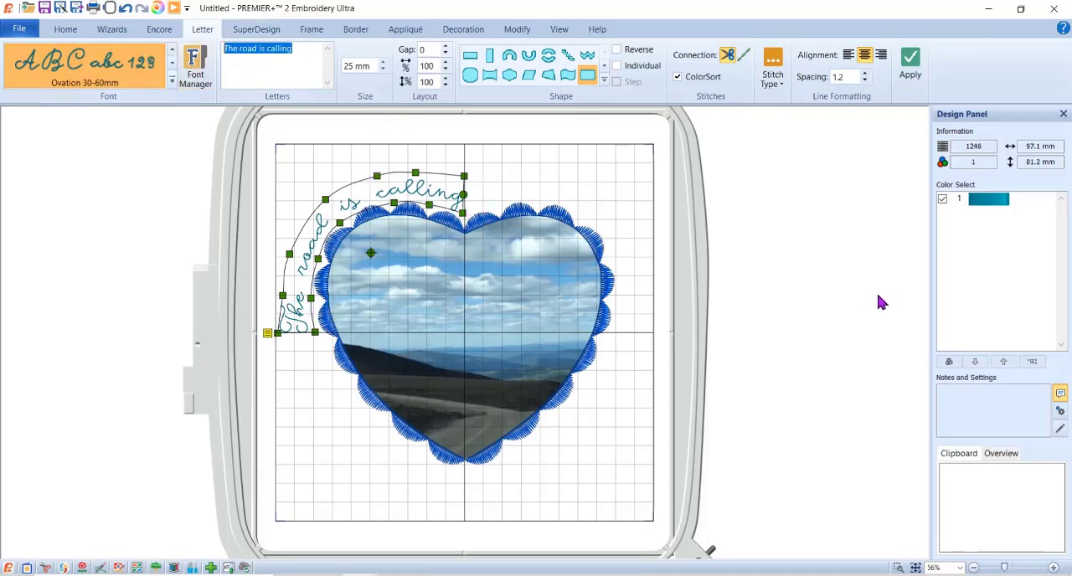
type("and we must go")
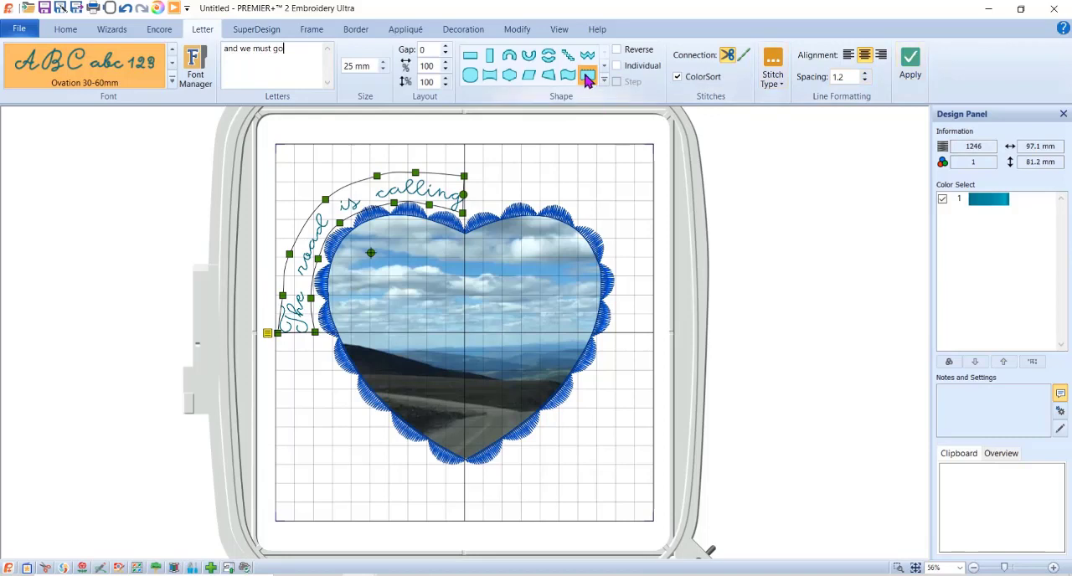
left_click(713, 254)
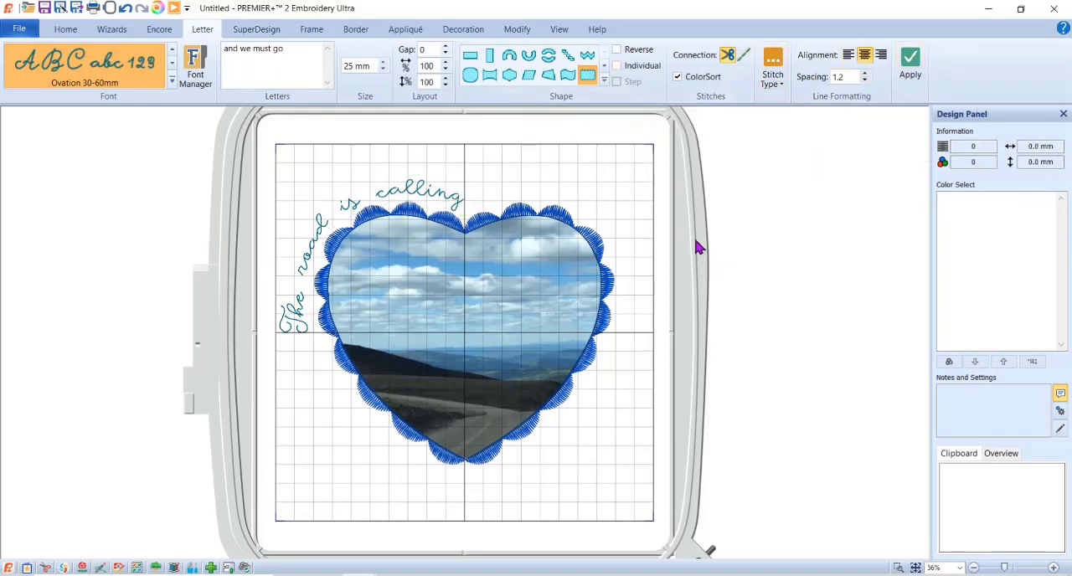
left_click(910, 67)
left_click_drag(512, 335, 674, 159)
- Change the font of the "and we must go" lettering to Ovation 12-30mm
right_click(674, 159)
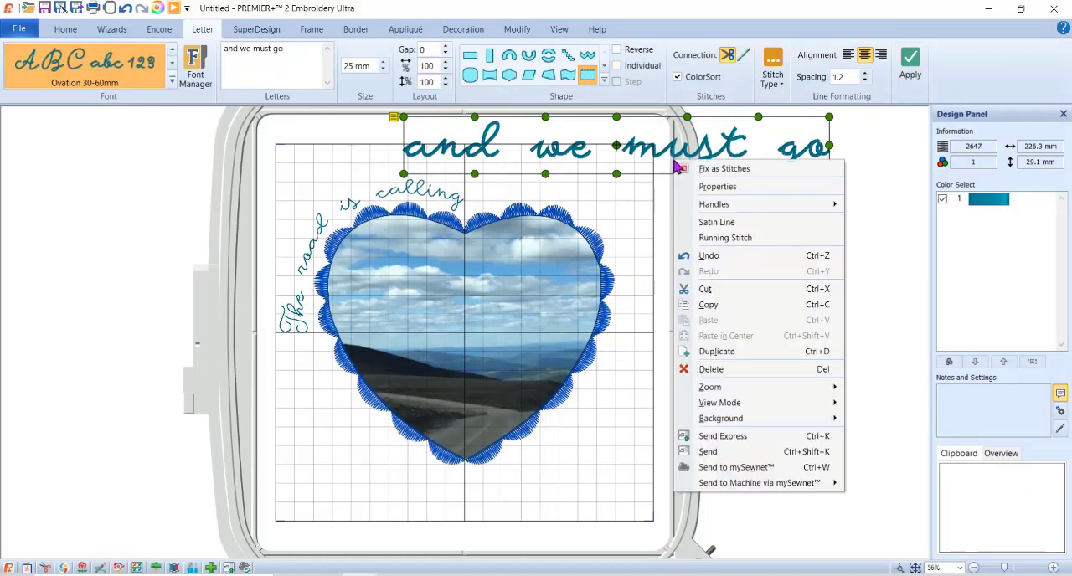
mouse_move(708, 203)
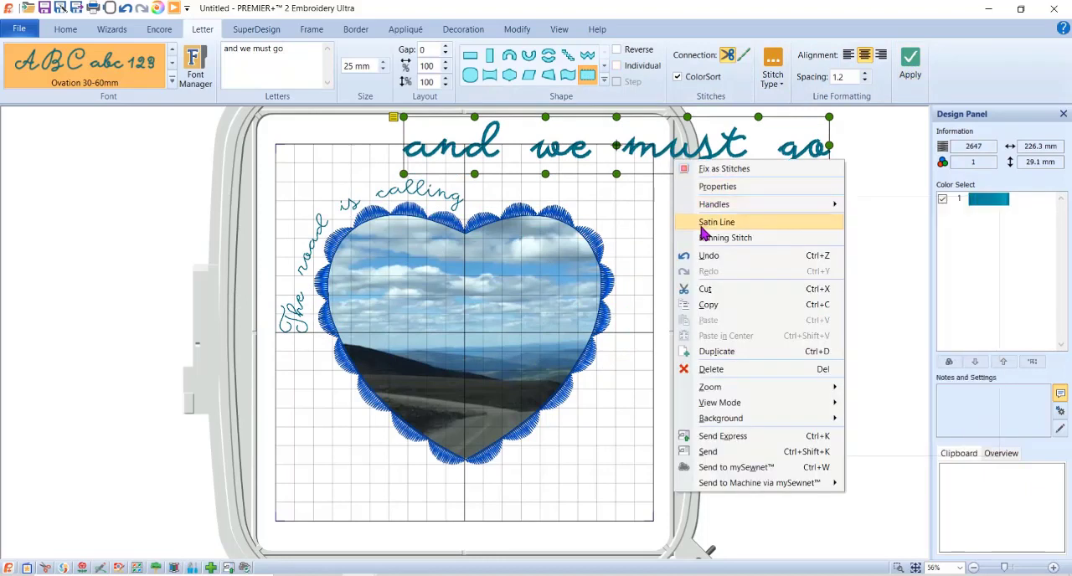
left_click(712, 186)
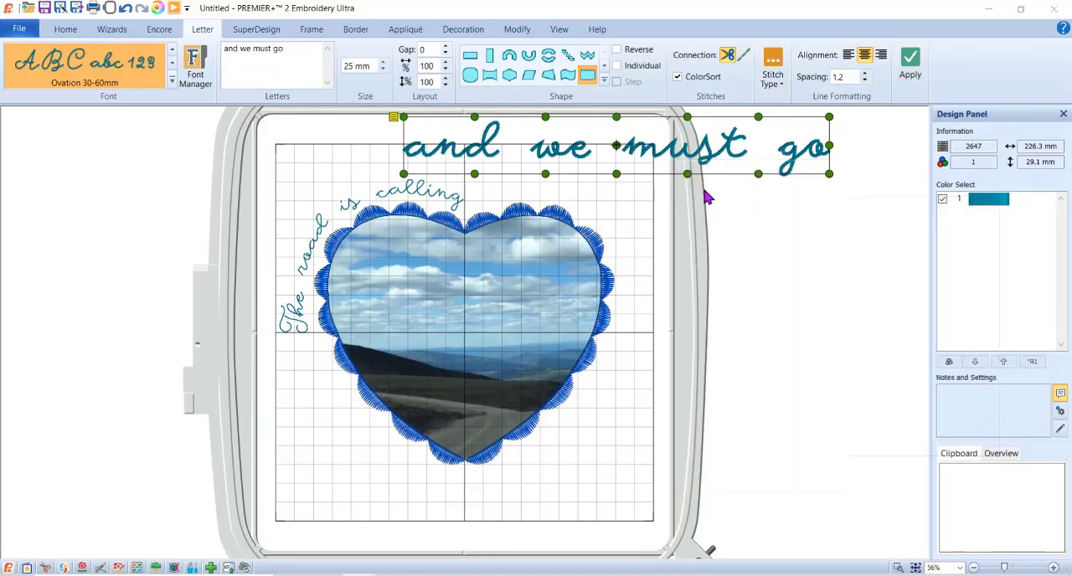
left_click(490, 175)
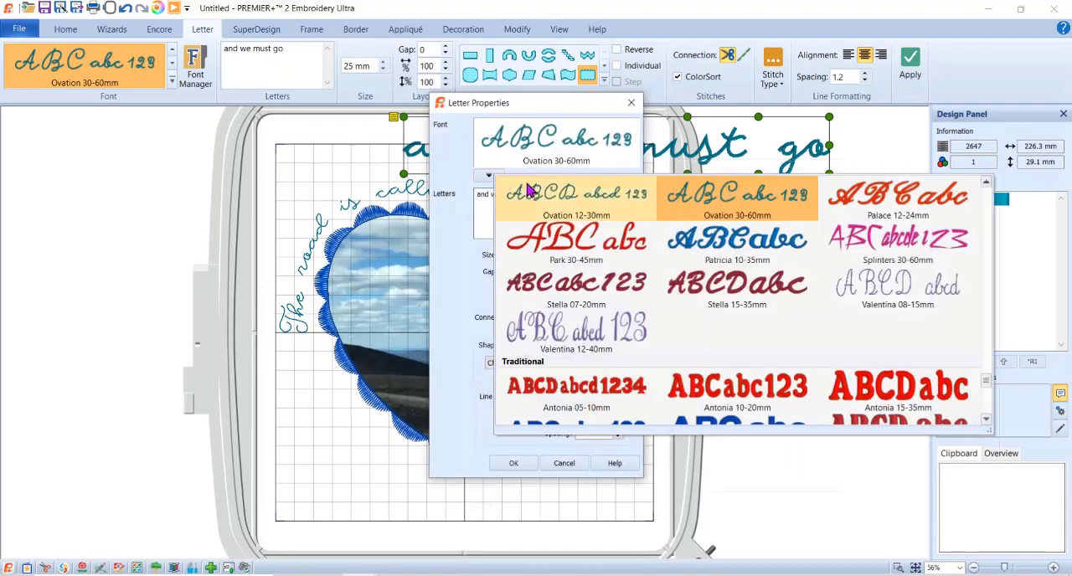
left_click(569, 201)
left_click(511, 464)
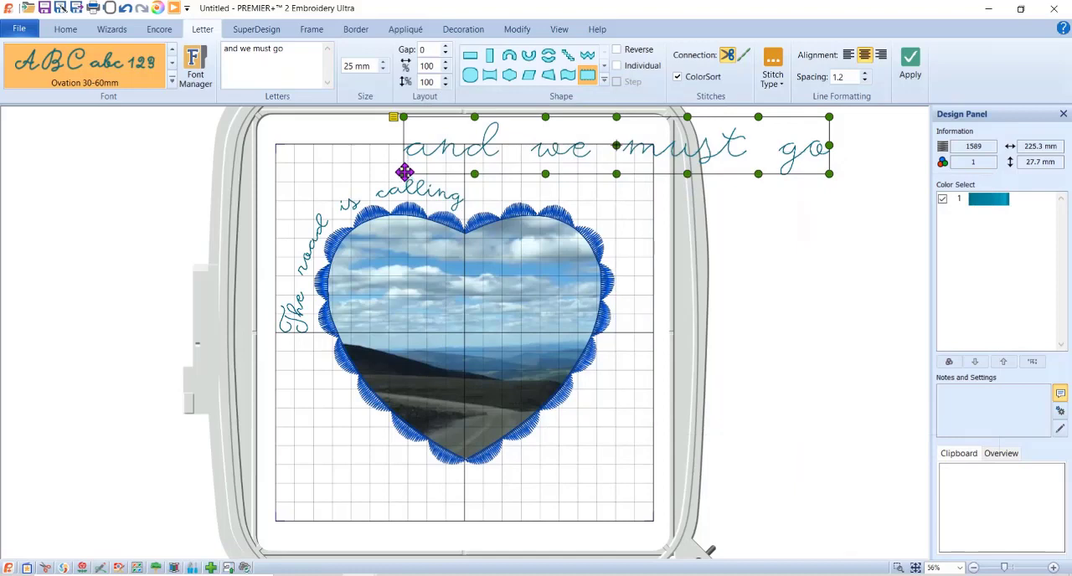
- Bend the lower edge of "and we must go" from the heart's notch over the right lobe and down its right side to the horizontal center line
left_click_drag(408, 168, 469, 211)
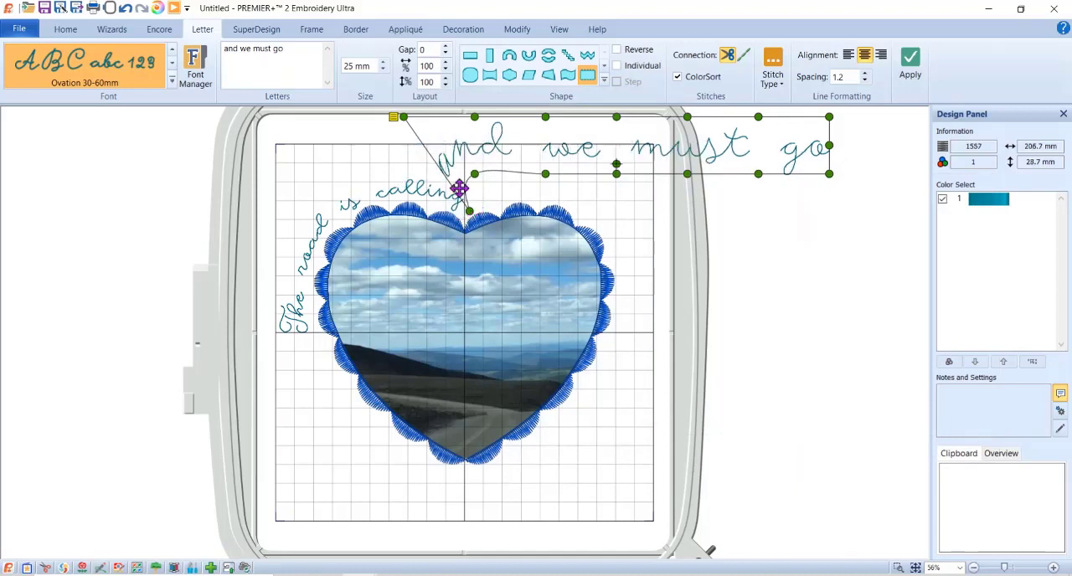
left_click_drag(406, 115, 509, 203)
left_click_drag(545, 173, 552, 204)
left_click_drag(617, 174, 575, 211)
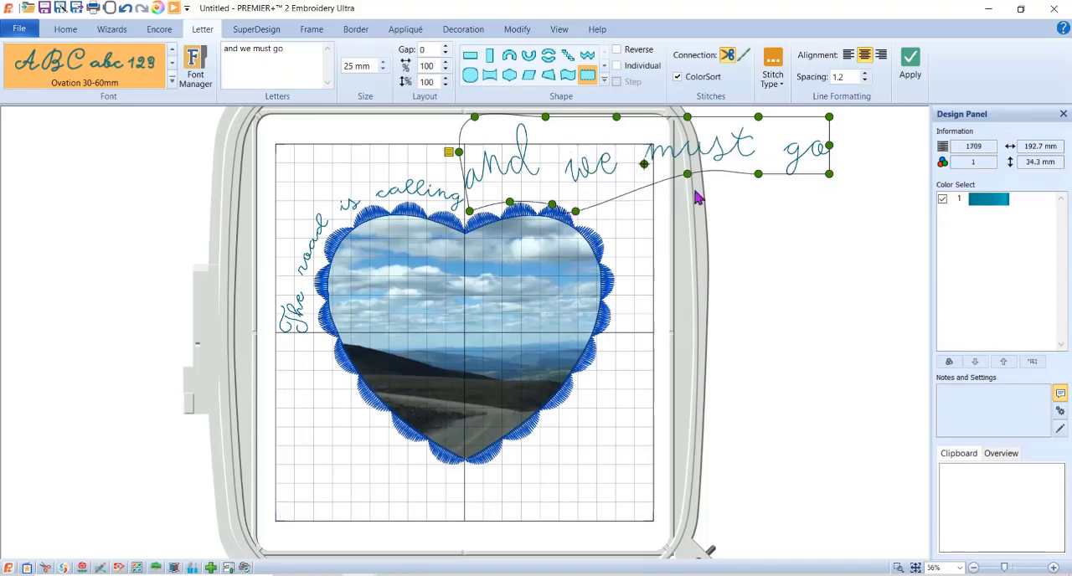
left_click_drag(686, 174, 617, 231)
left_click_drag(757, 173, 626, 262)
left_click_drag(829, 173, 609, 335)
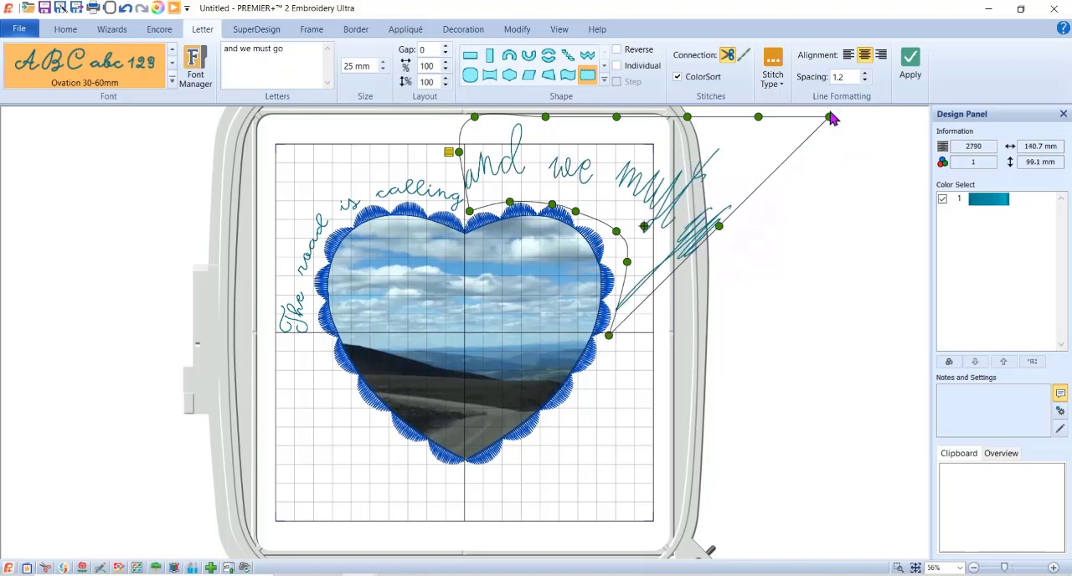
- Pull the end and upper edge of "and we must go" in around the heart's right side, within the hoop's stitching area
left_click_drag(828, 118, 650, 333)
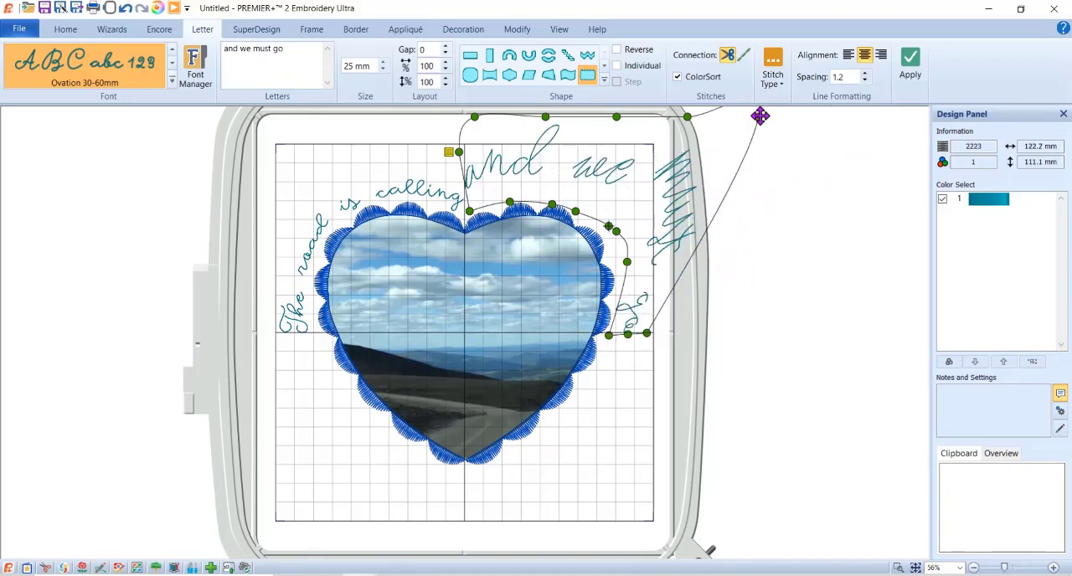
left_click_drag(759, 115, 651, 261)
left_click_drag(687, 116, 639, 204)
left_click_drag(618, 118, 597, 178)
left_click(543, 116)
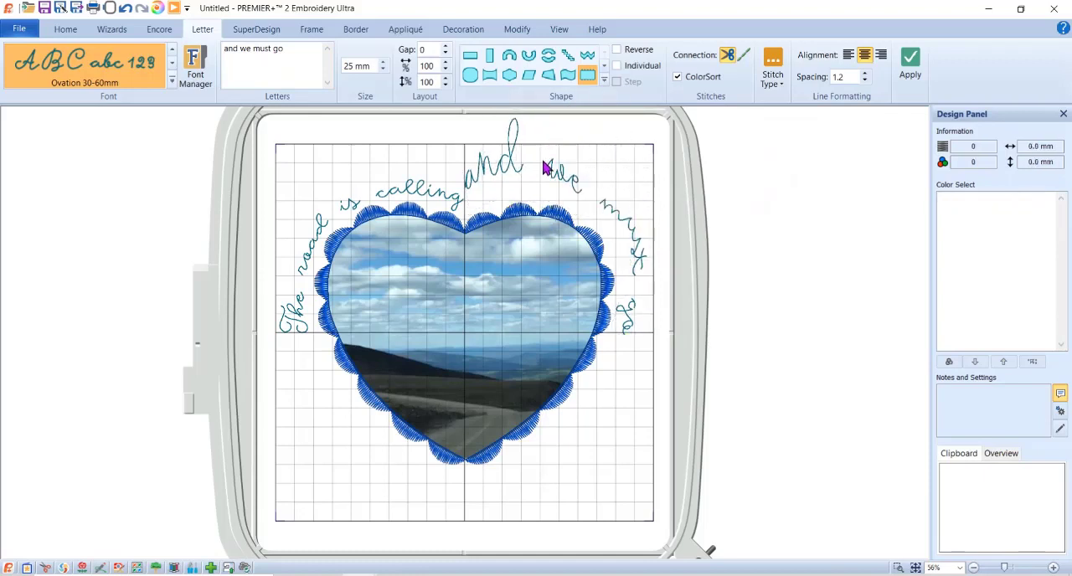
- Select "The road is calling" and pull its upper edge slightly outward above the word "is"
left_click(546, 167)
left_click(413, 186)
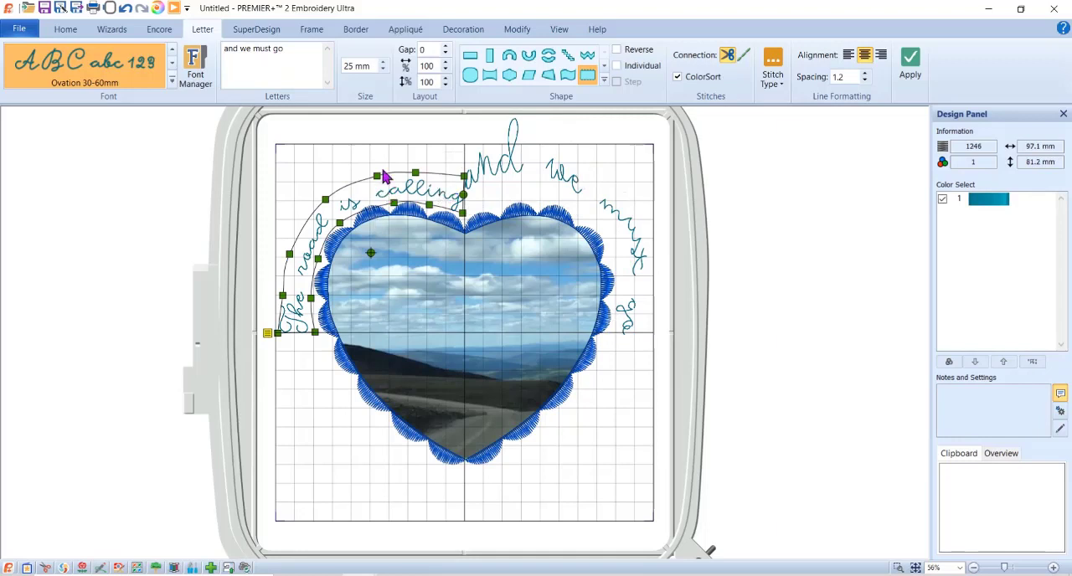
left_click_drag(379, 177, 370, 165)
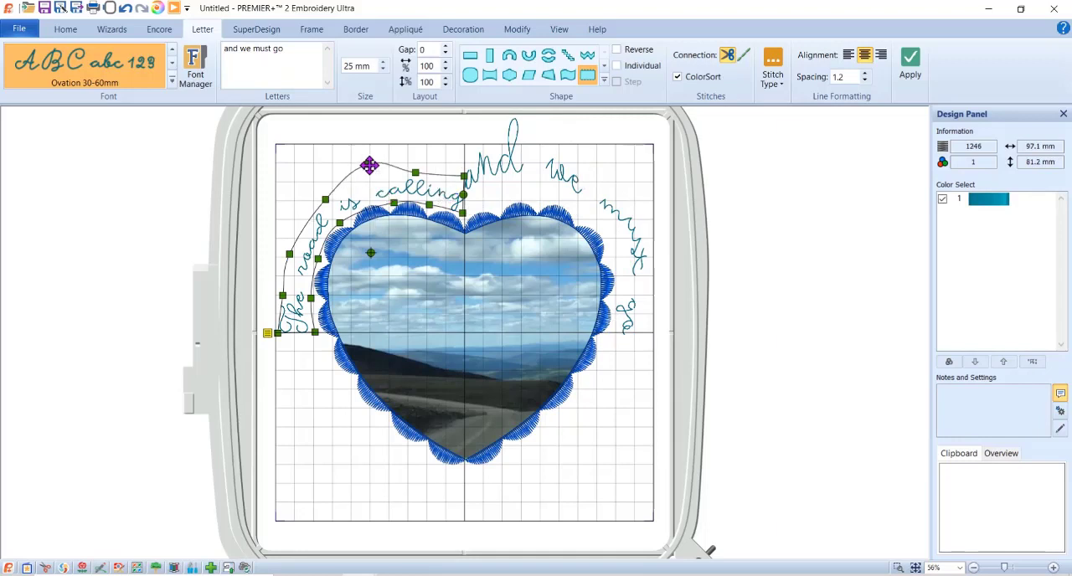
- Pull the upper edge of "and we must go" down around the heart's right lobe, smooth its inner edge beside "must", and preview it in Life View
left_click(536, 169)
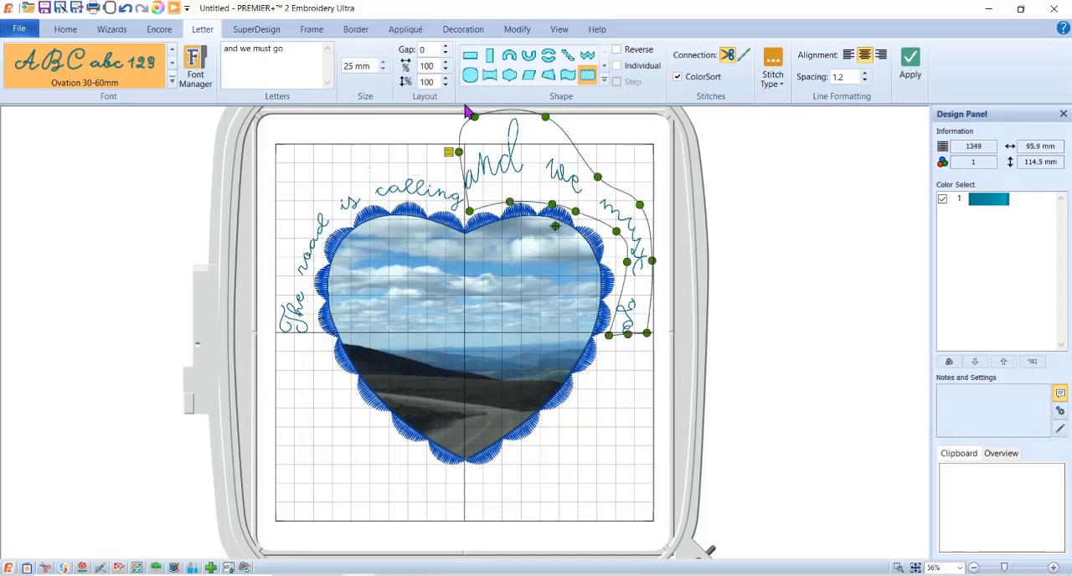
left_click_drag(459, 151, 466, 181)
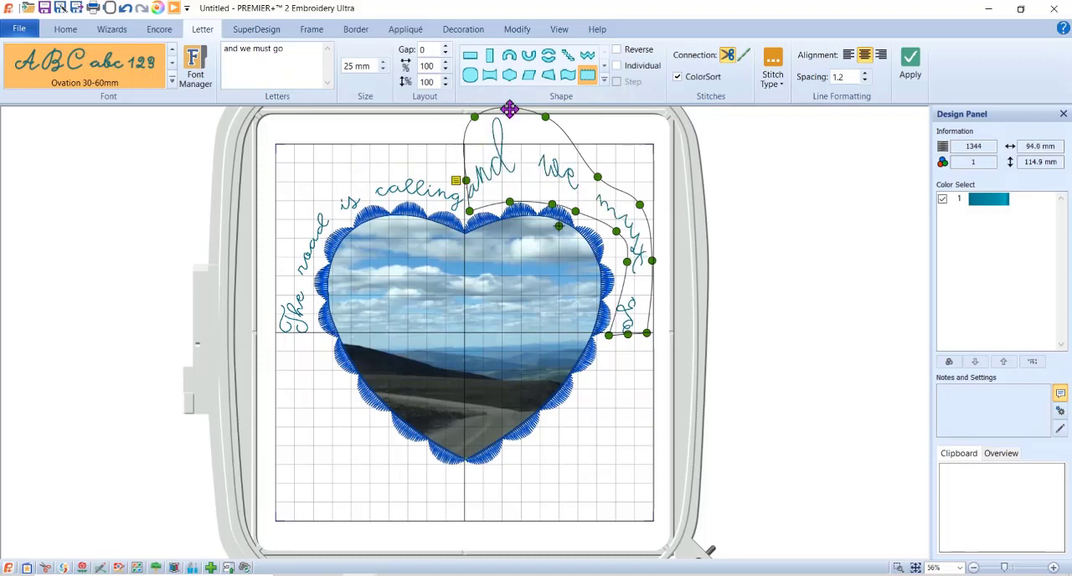
left_click_drag(475, 116, 496, 170)
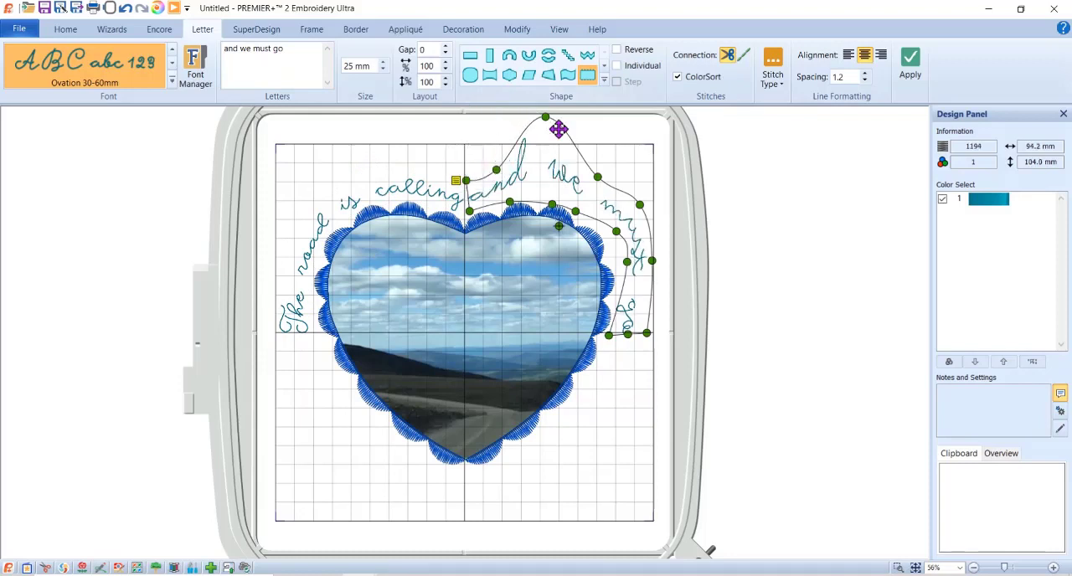
left_click_drag(543, 115, 583, 183)
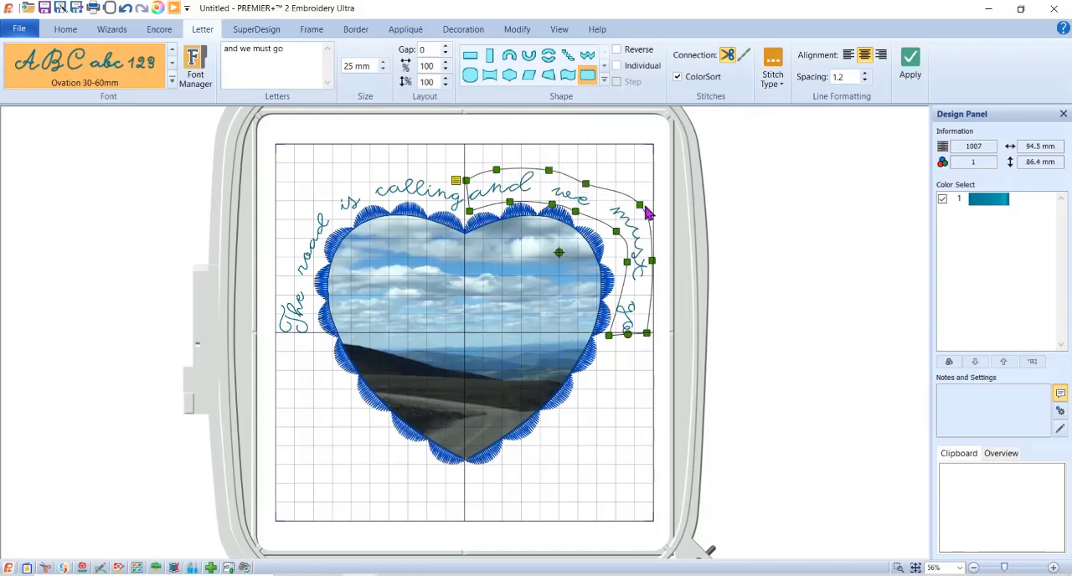
left_click_drag(637, 205, 615, 264)
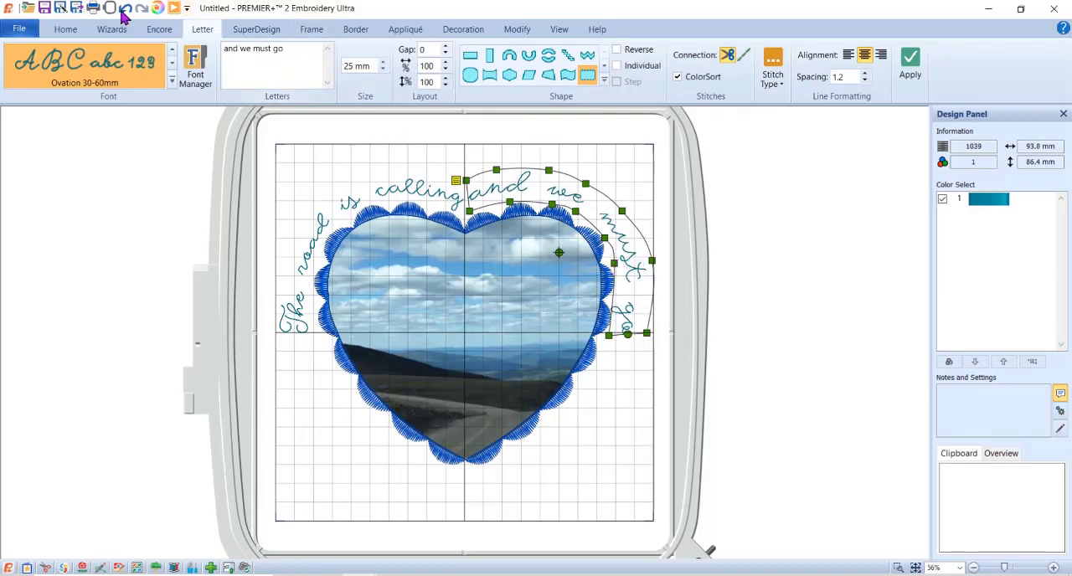
left_click(157, 8)
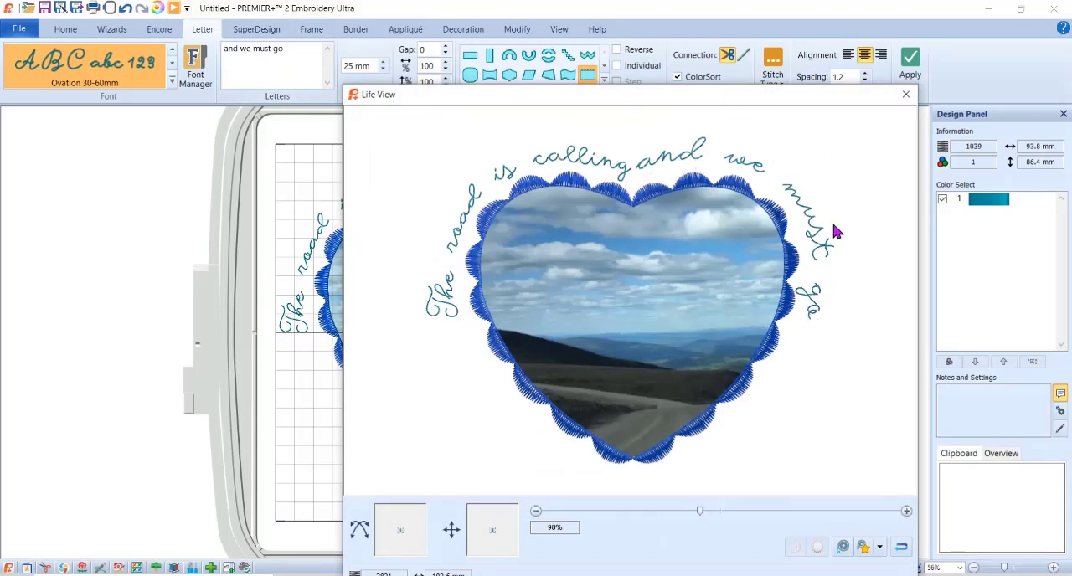
left_click(905, 95)
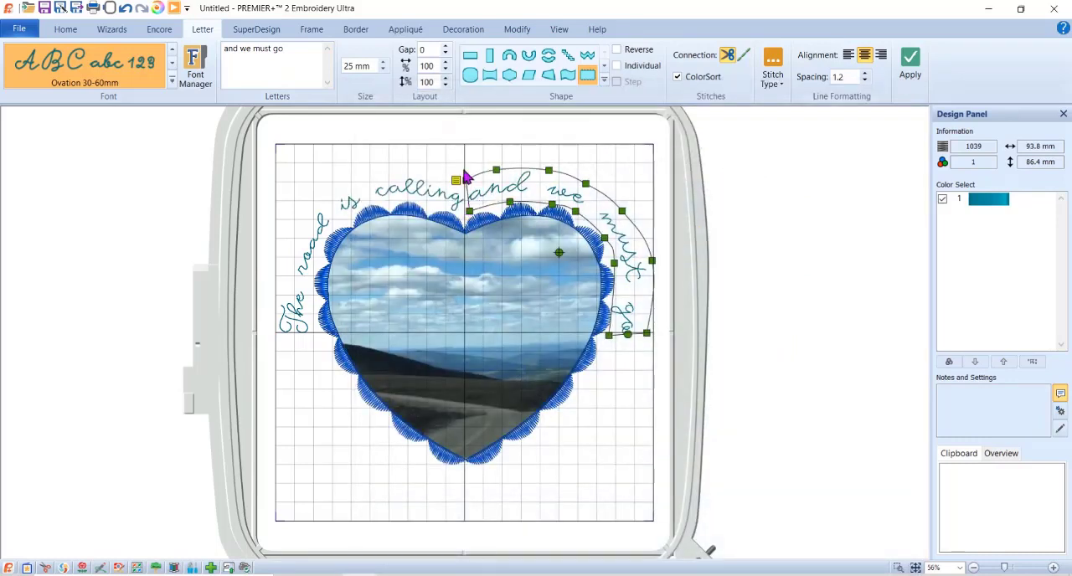
- Widen the gap at the heart's notch by pulling the start of "and we must go" and the end of "The road is calling" apart
left_click_drag(466, 179, 475, 175)
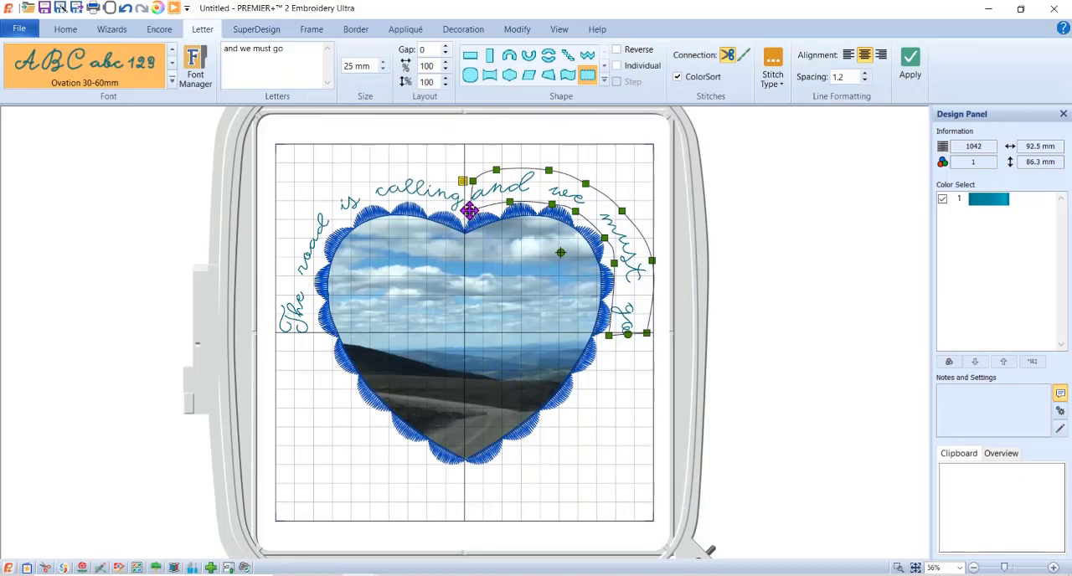
left_click(450, 193)
left_click_drag(463, 175, 456, 175)
left_click_drag(463, 216, 455, 210)
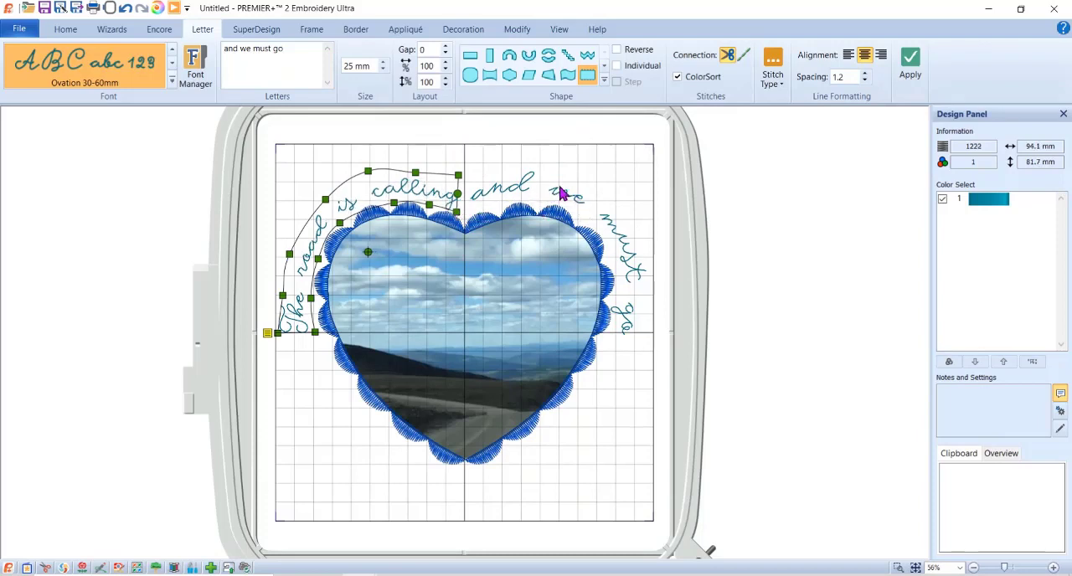
- Pull the outer edge of "and we must go" inward beside "must" and narrow its end at "go" along the heart's right side
left_click(562, 194)
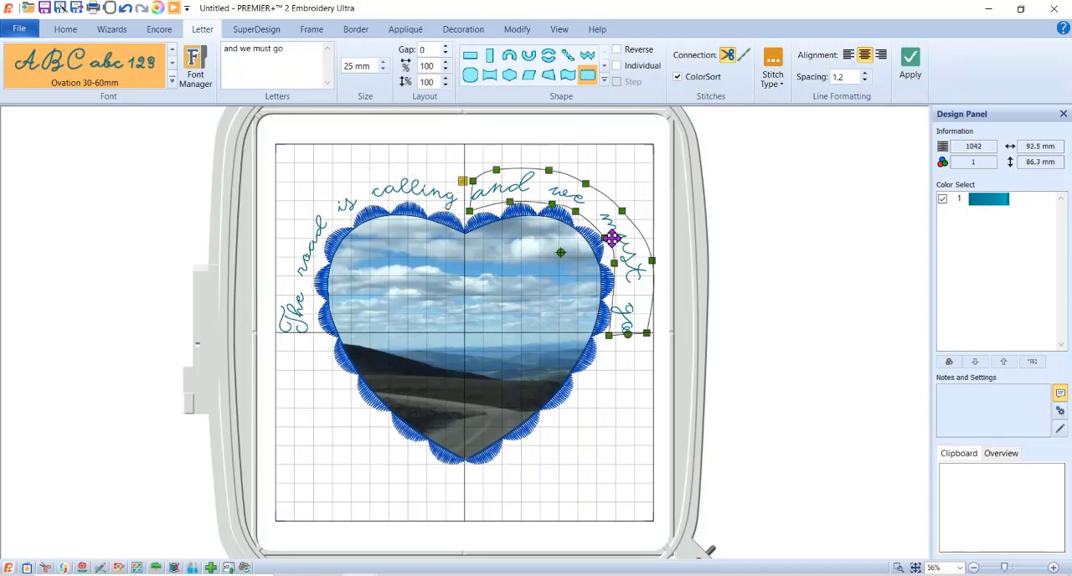
left_click_drag(614, 264, 639, 261)
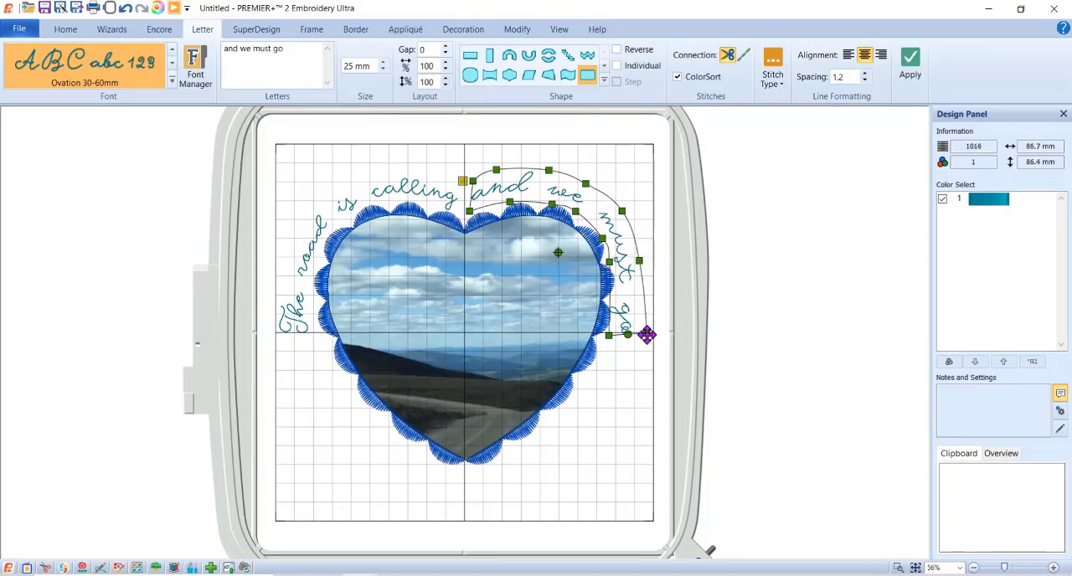
left_click_drag(647, 334, 614, 336)
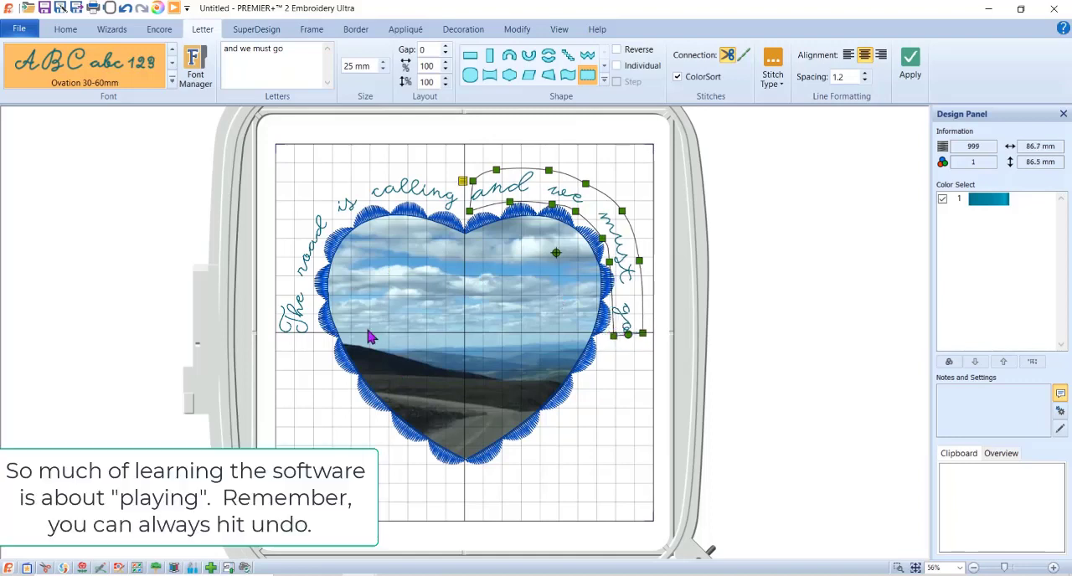
- Move the outer start of "The road is calling" slightly inward, shift the upper start of "and" slightly toward the notch, and preview in Life View
left_click(296, 325)
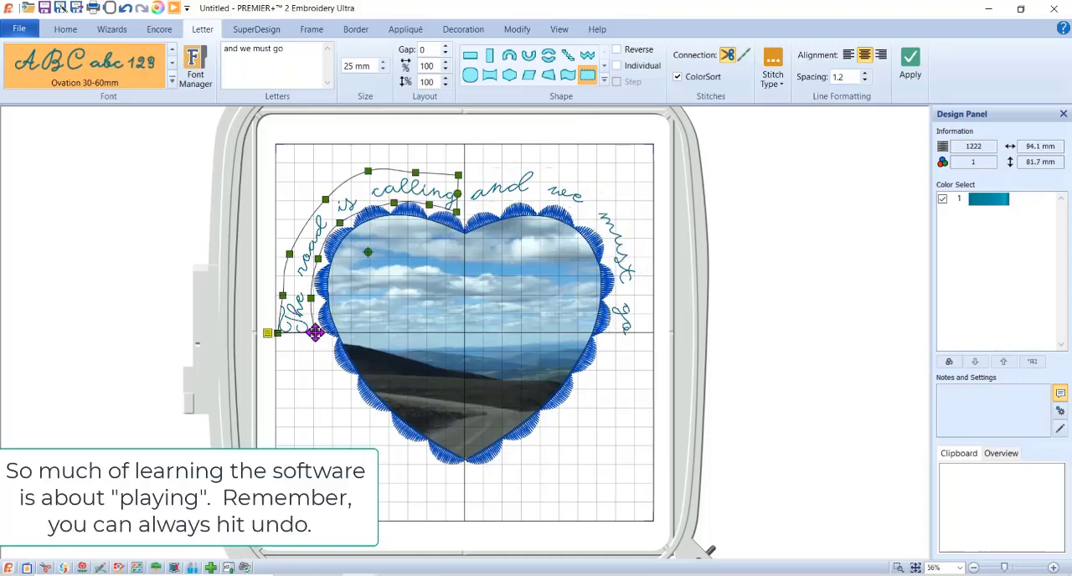
left_click_drag(279, 332, 285, 333)
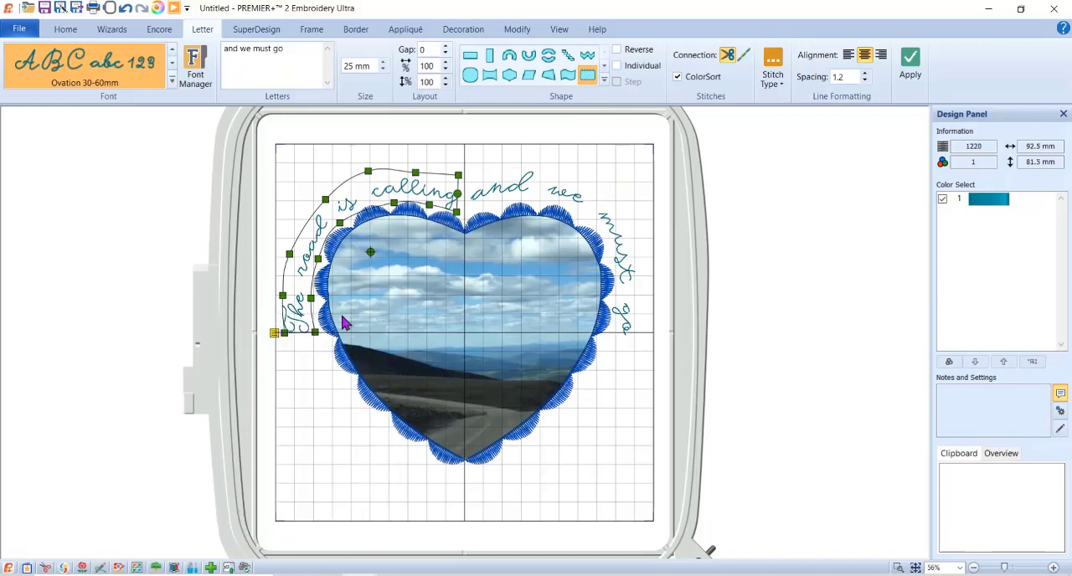
left_click(470, 197)
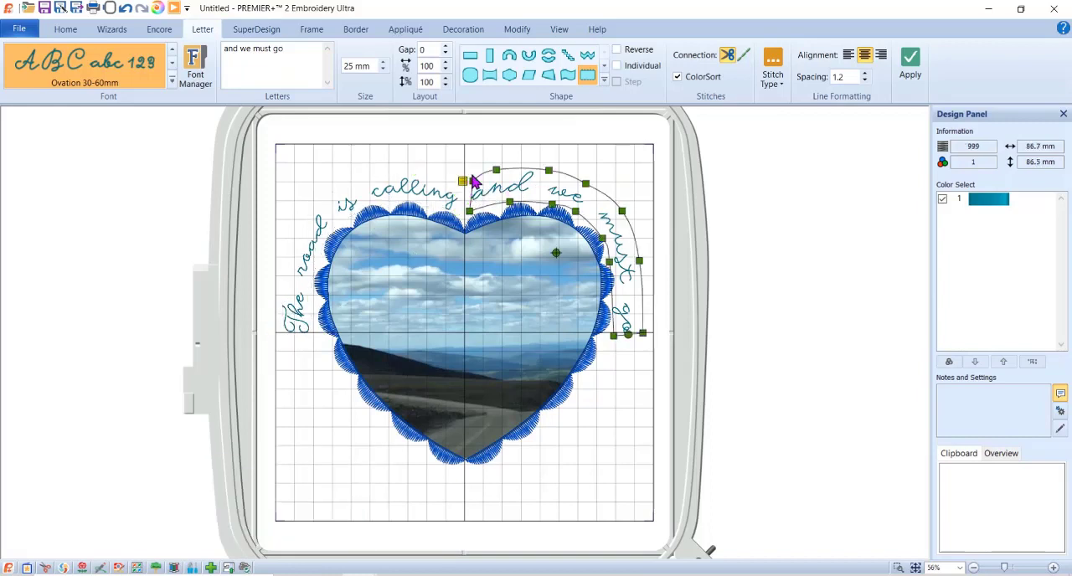
left_click_drag(473, 182, 468, 181)
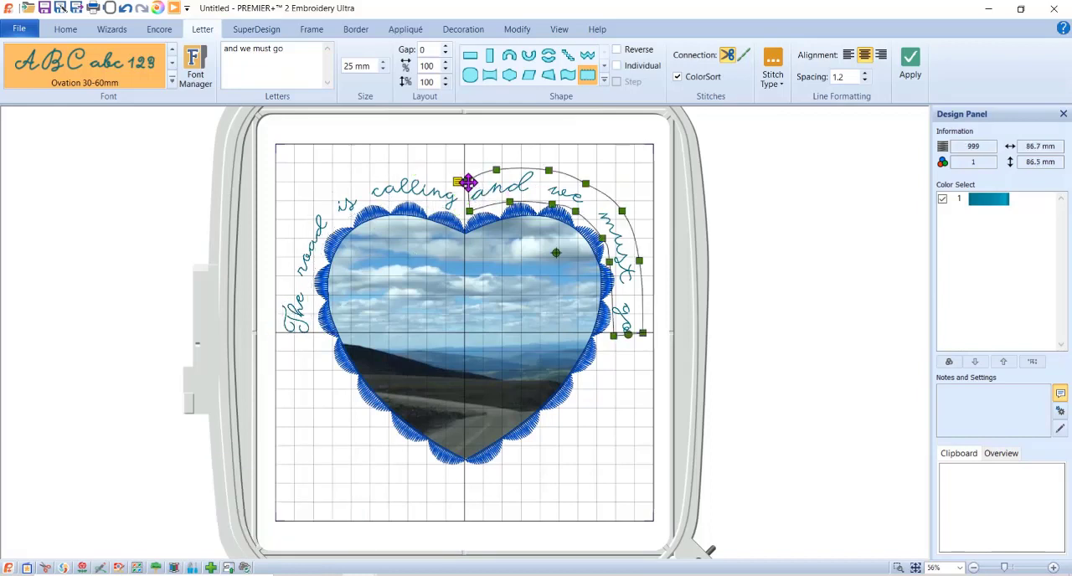
left_click(158, 9)
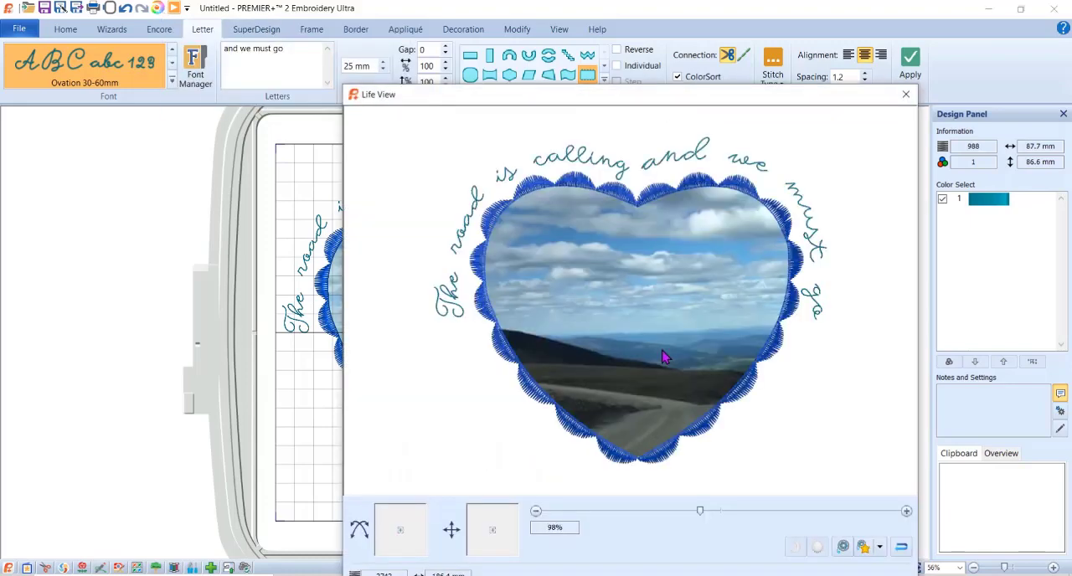
left_click(905, 94)
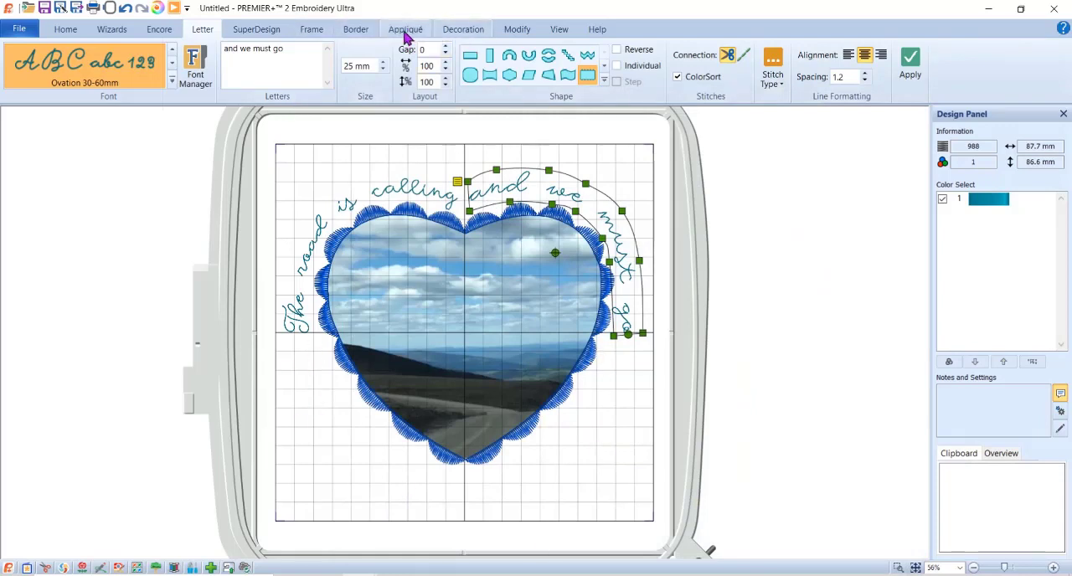
- Set the motif underline to be defined by repeats, with 1 repeat
left_click(355, 31)
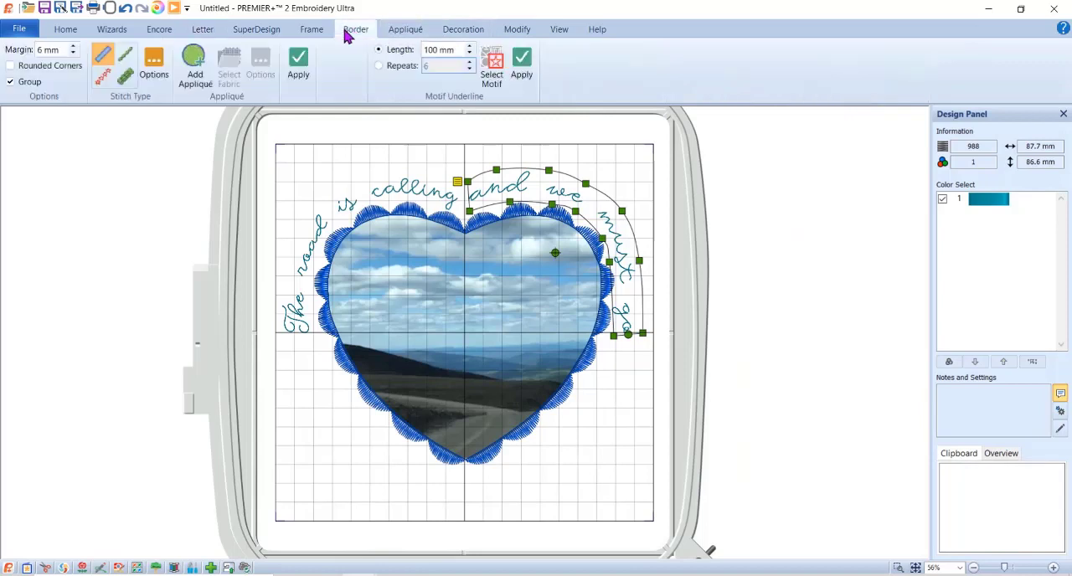
left_click(392, 66)
left_click(494, 80)
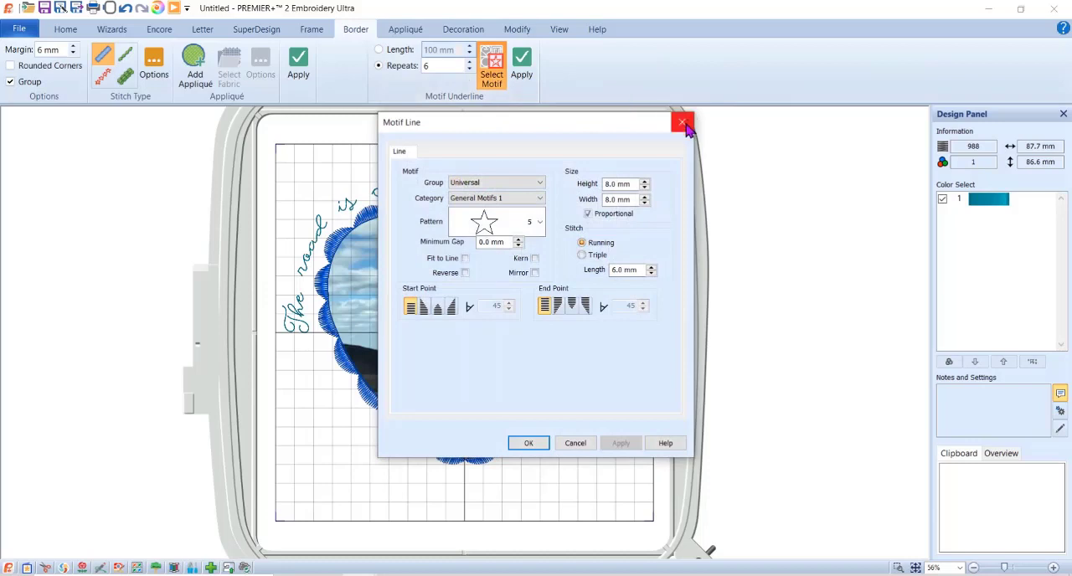
left_click(685, 116)
left_click(440, 68)
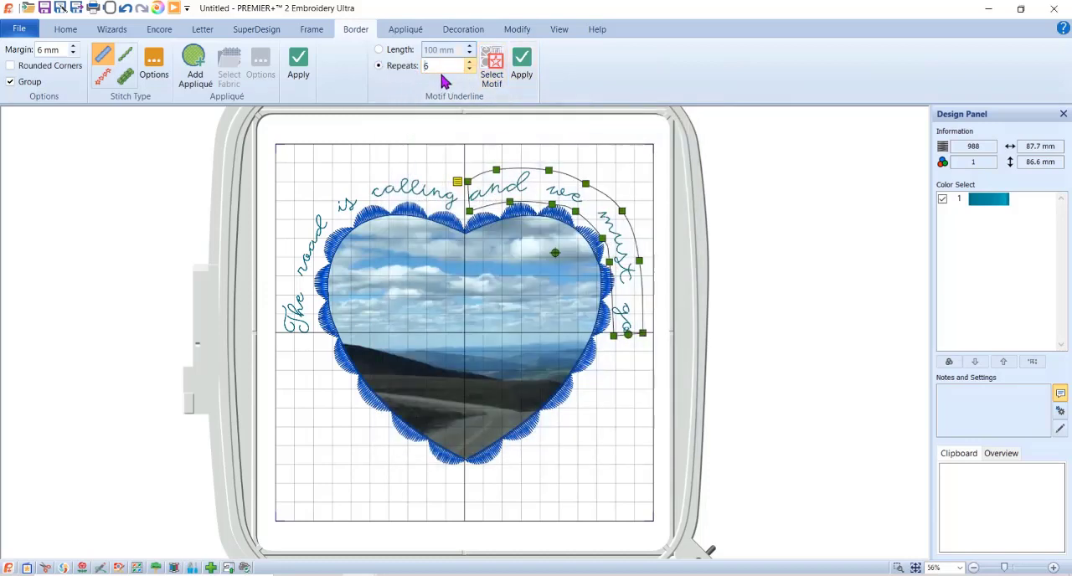
type("1")
- Create a single star motif from Universal, General Motifs 1, pattern 5, and place it outside the heart's lower left side
left_click(492, 77)
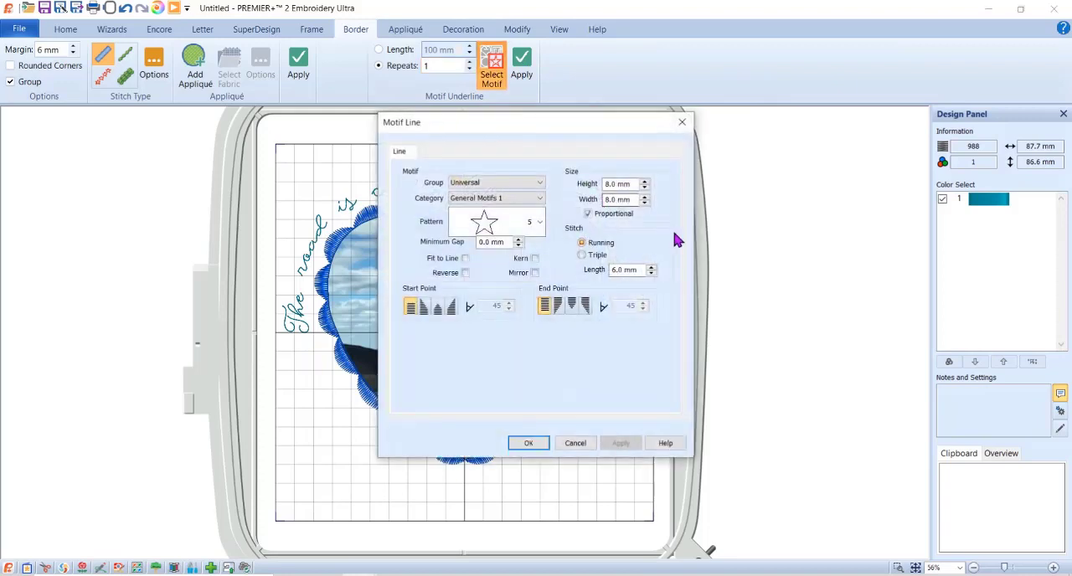
left_click(503, 226)
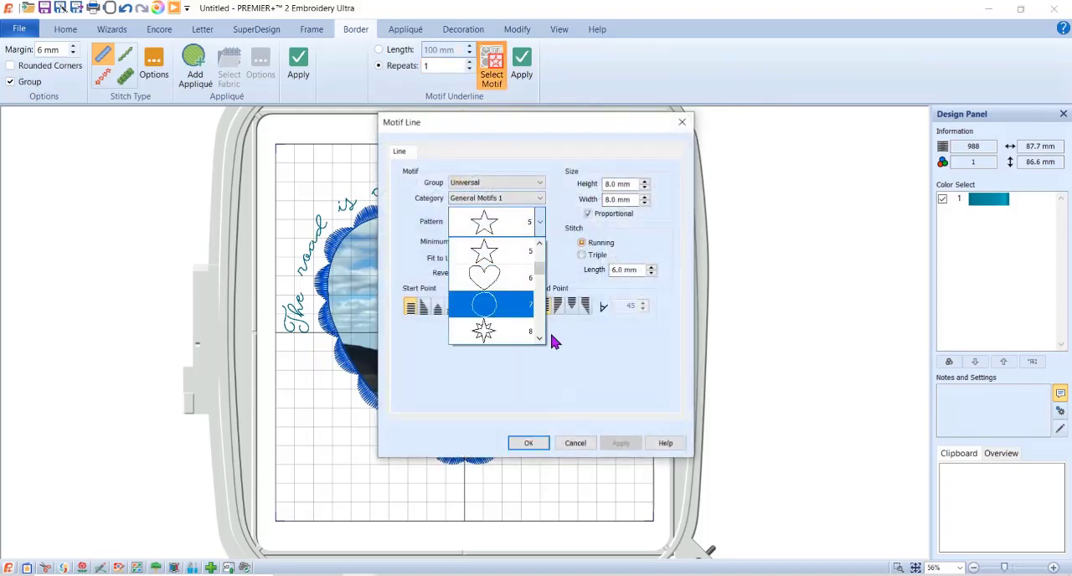
left_click(473, 253)
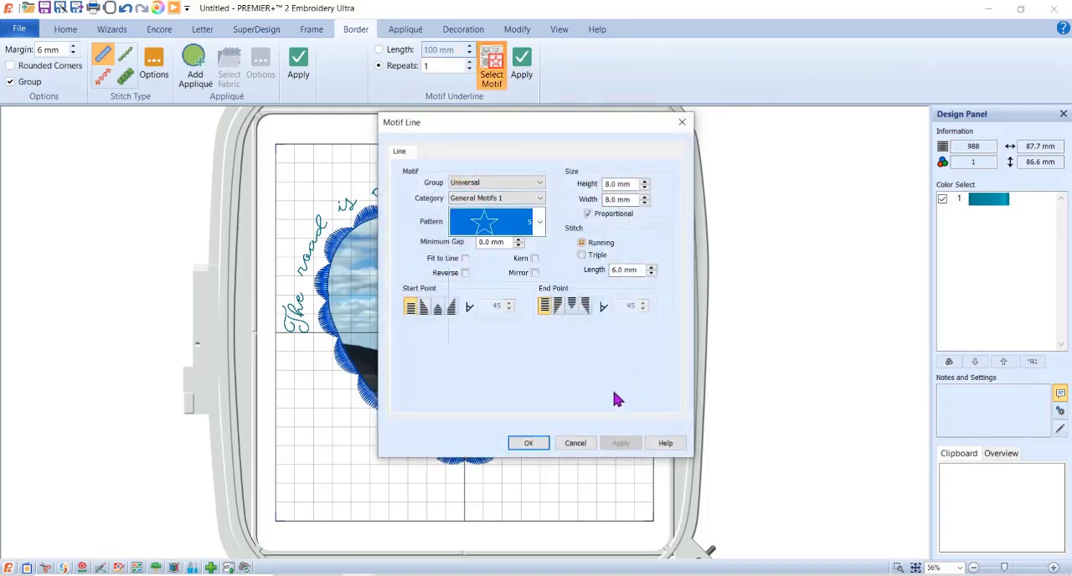
left_click(527, 443)
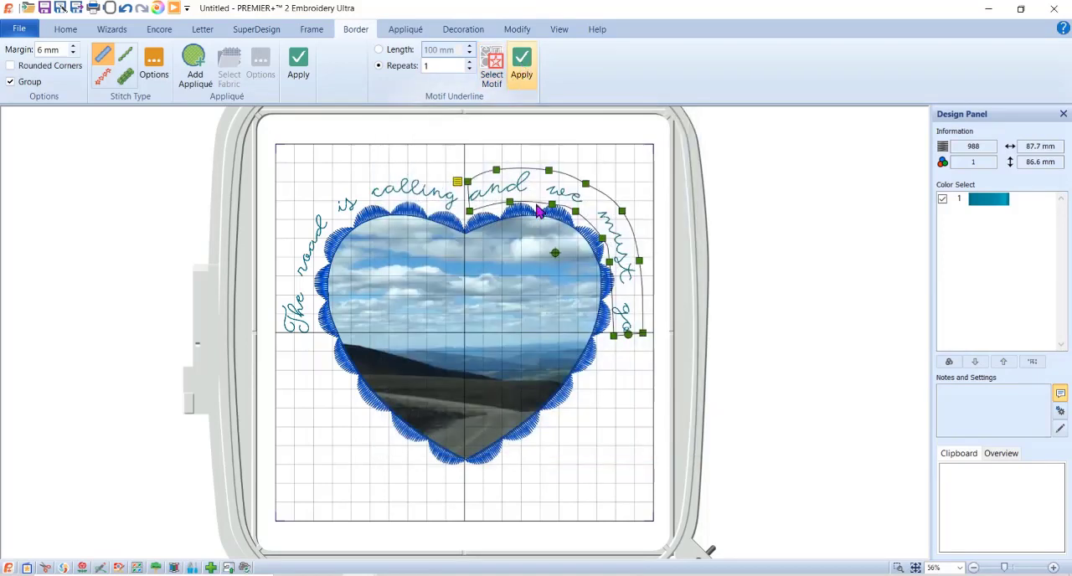
left_click(622, 398)
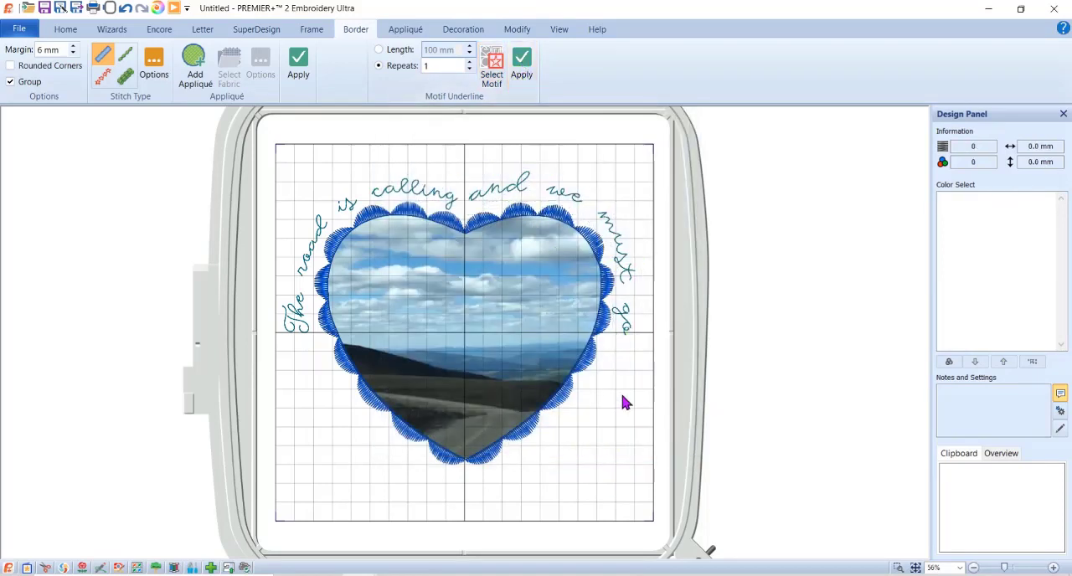
left_click(521, 80)
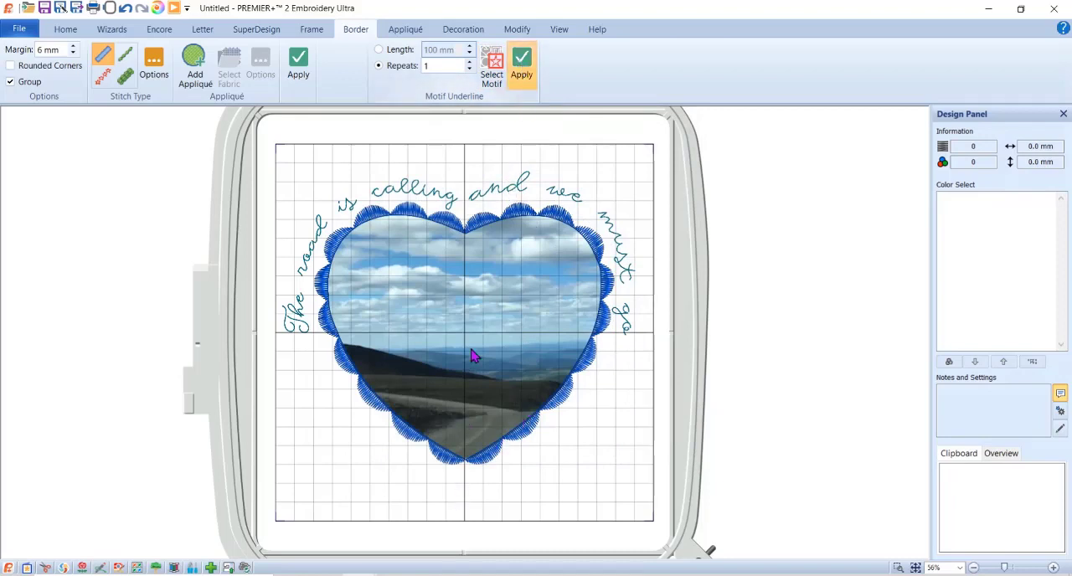
left_click_drag(464, 335, 308, 397)
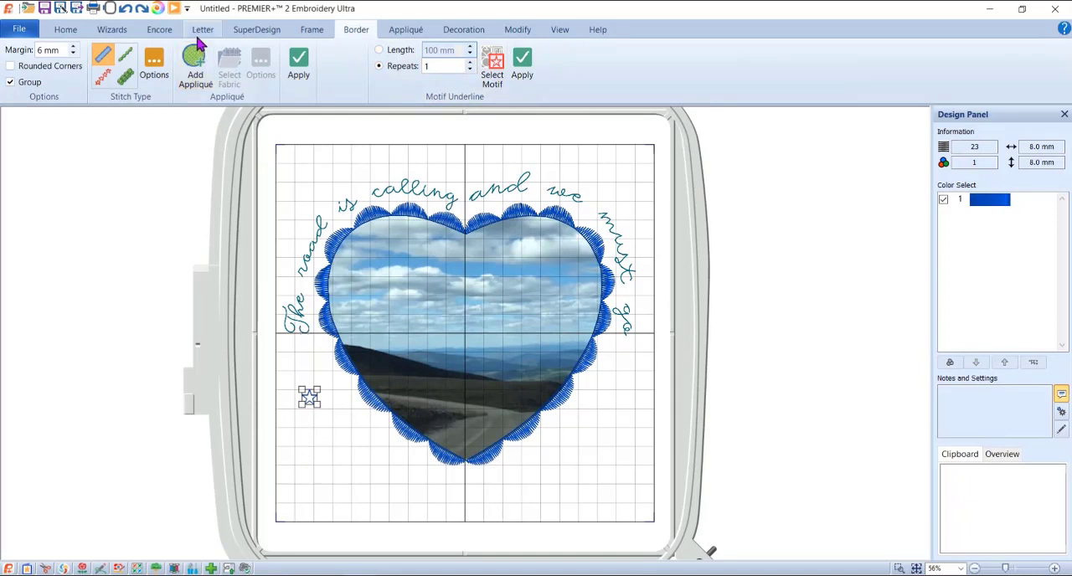
- Preview an Encore of the star with 11 repeats along a U-shaped arc line
left_click(158, 30)
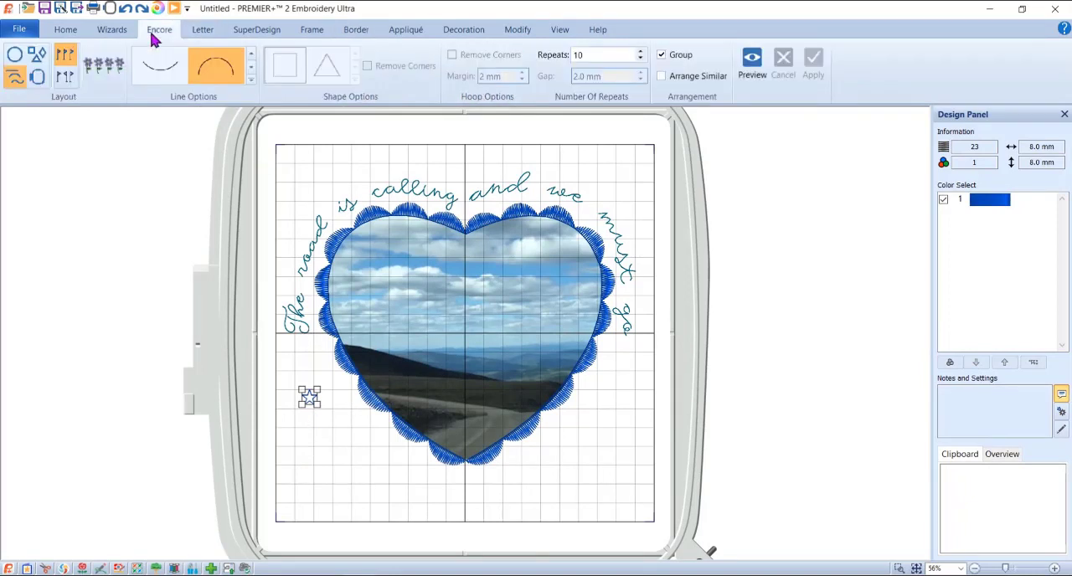
left_click(250, 81)
left_click(168, 175)
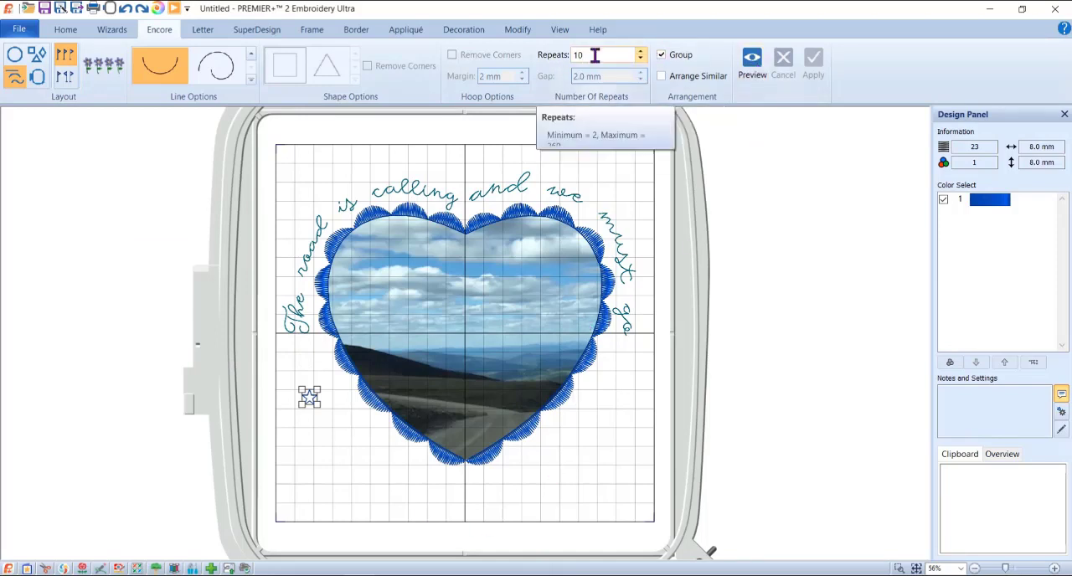
left_click_drag(571, 56, 625, 58)
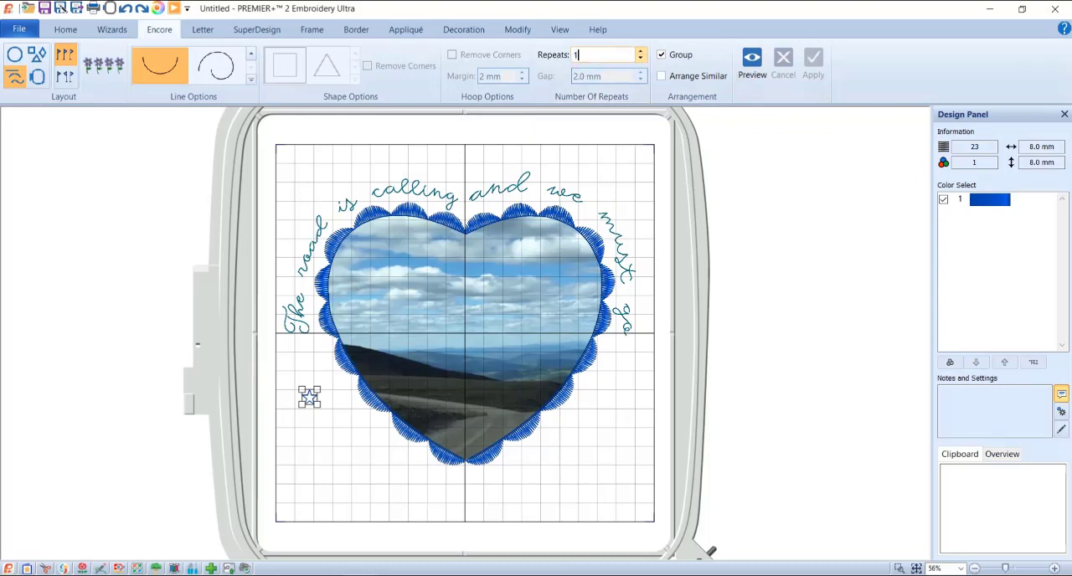
left_click(751, 62)
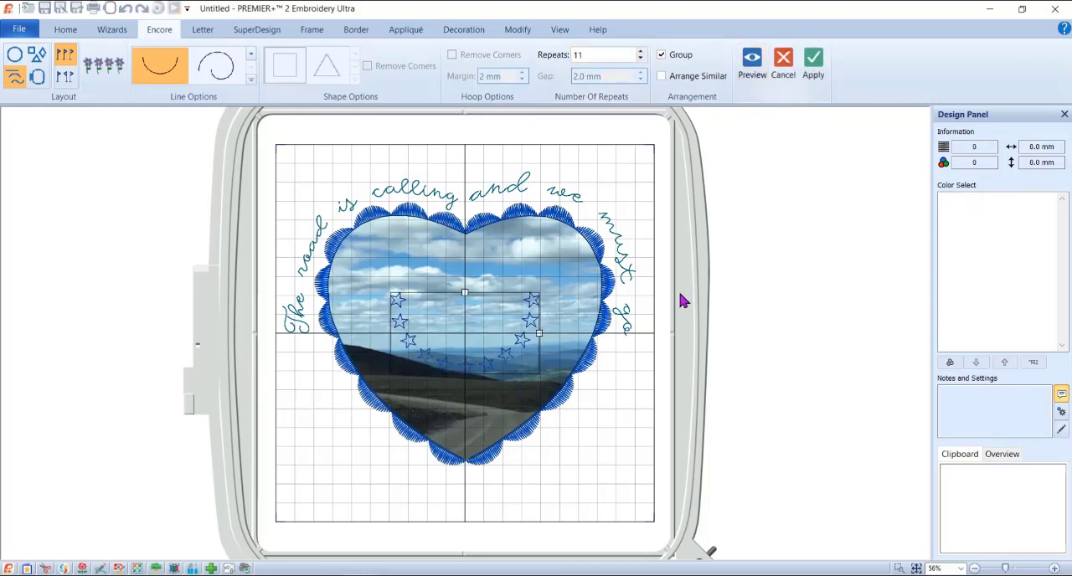
- Move the star arc below the heart, then widen and heighten it so the stars wrap around the heart's lower half
left_click_drag(469, 309, 470, 427)
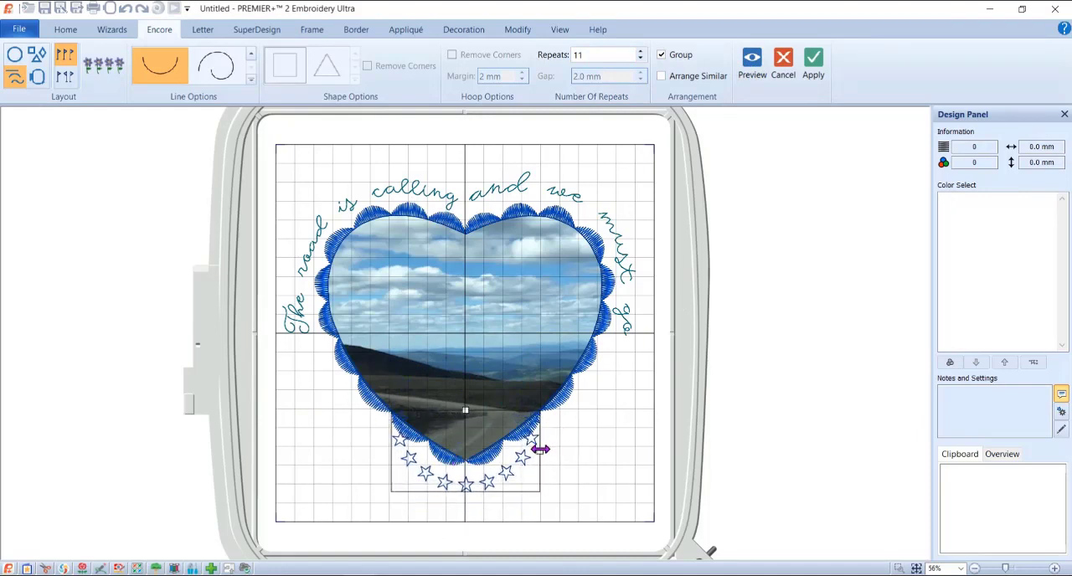
left_click_drag(540, 450, 599, 452)
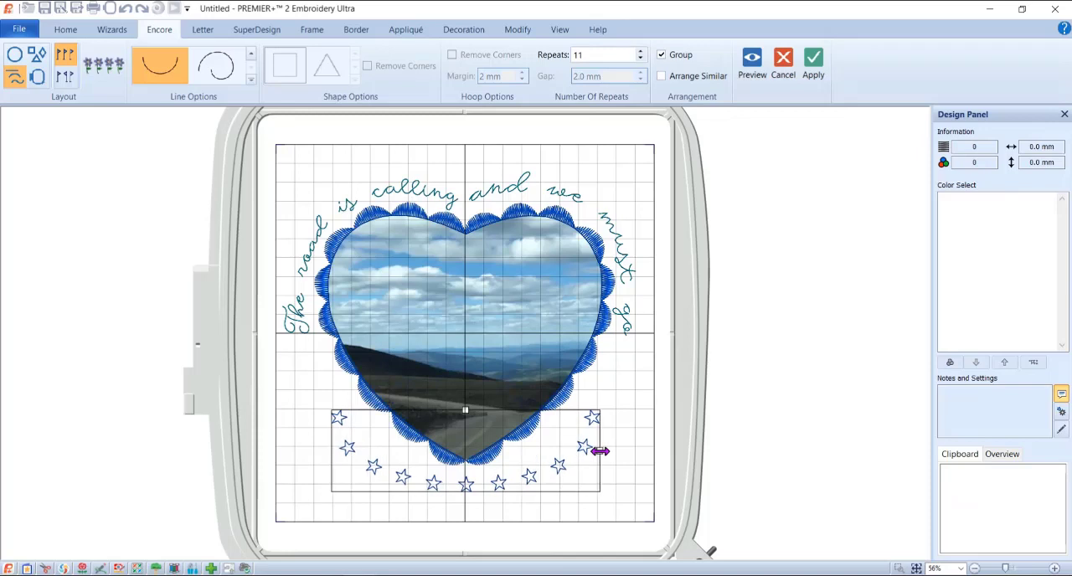
left_click_drag(466, 409, 465, 383)
left_click_drag(600, 451, 568, 423)
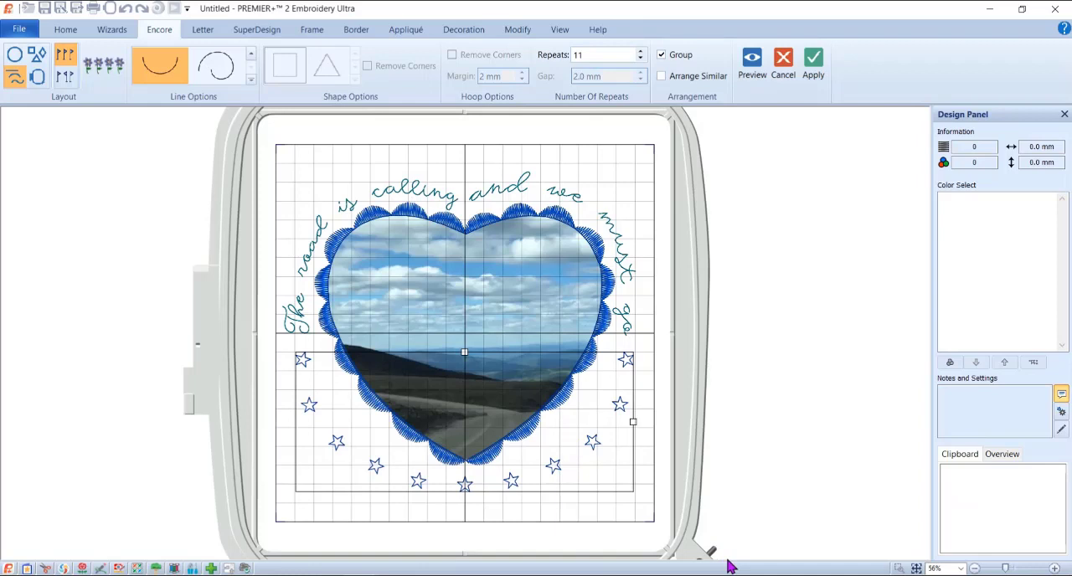
- Apply the Encore of 11 stars along the arc below the heart and check the whole design in Life View
left_click(812, 67)
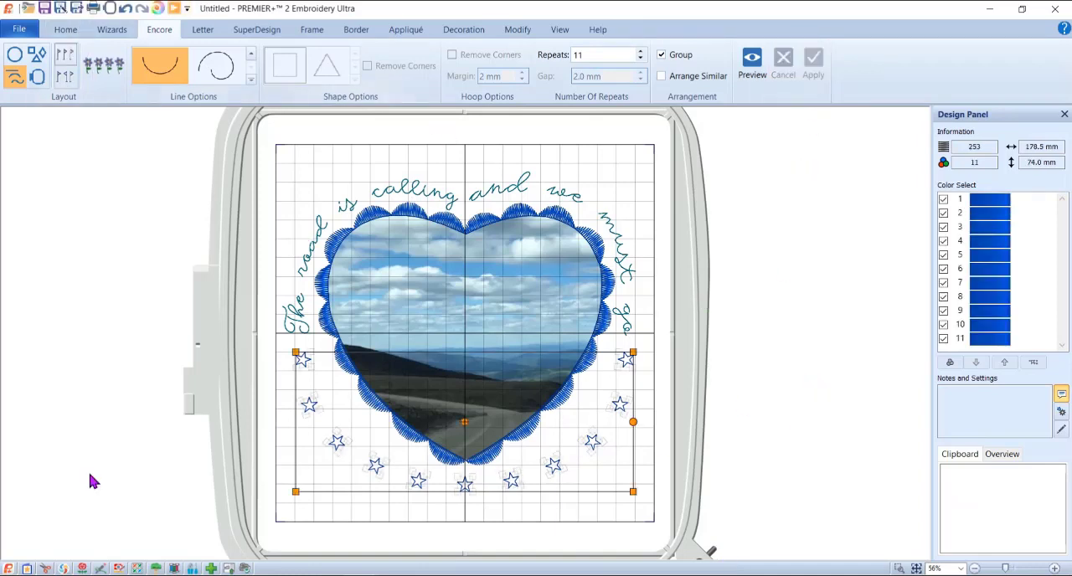
left_click(157, 9)
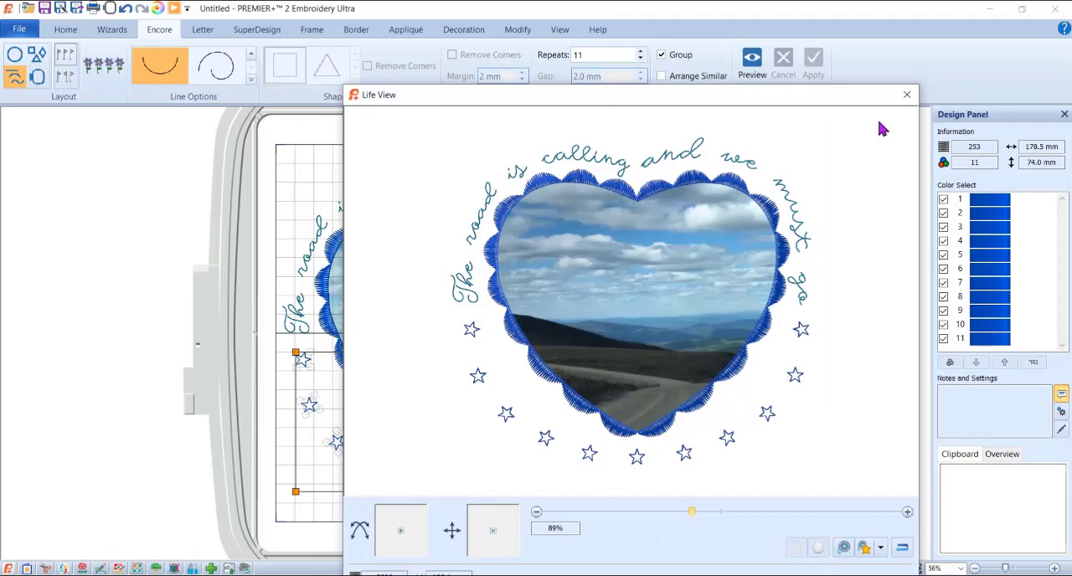
left_click(906, 95)
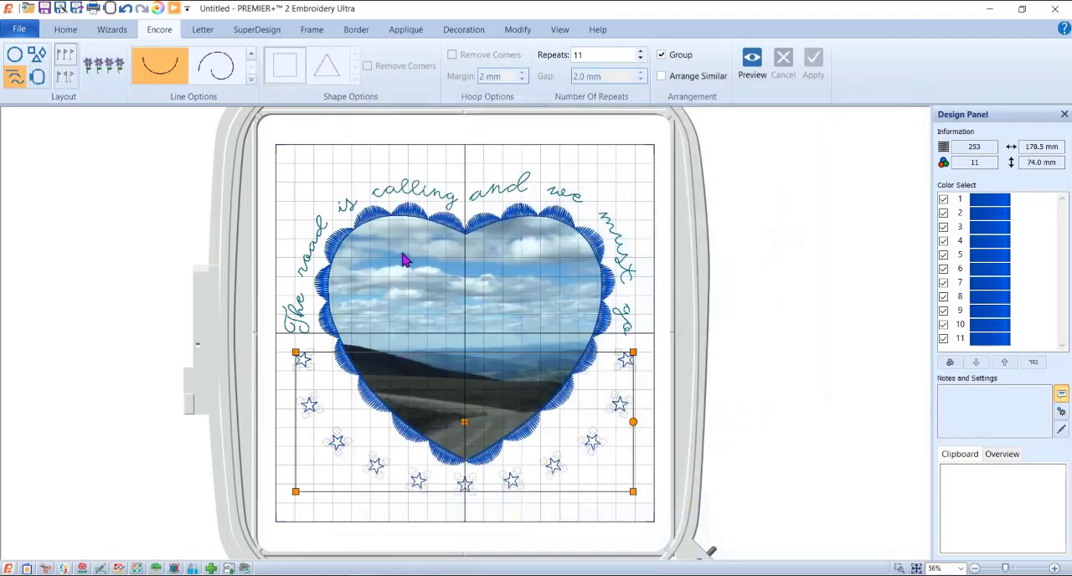
- Reshape the outer upper-left curve of the "The road is calling" lettering for smoother spacing and check it in Life View
left_click(321, 235)
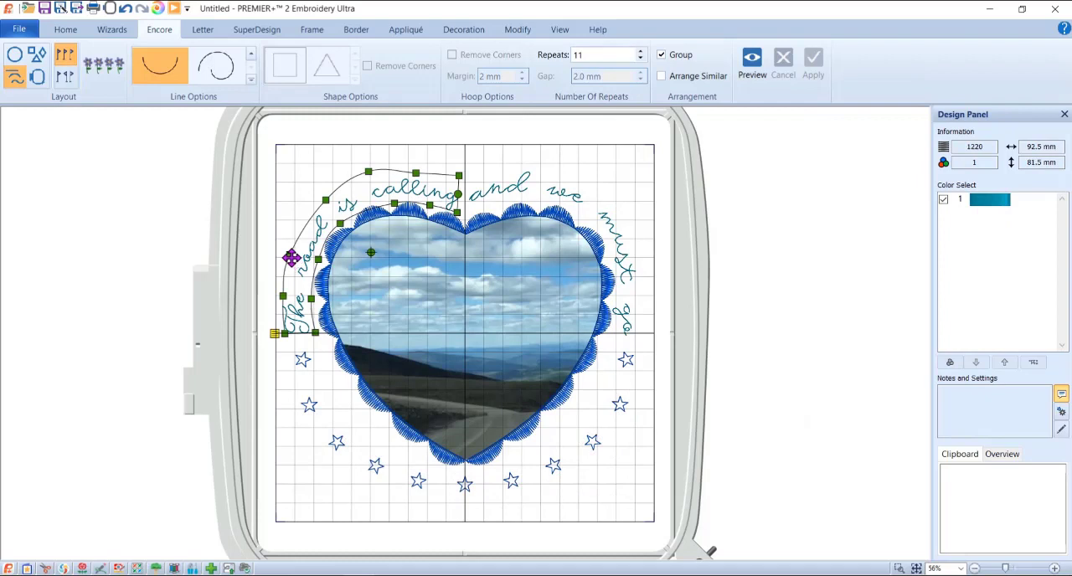
left_click_drag(285, 255, 322, 199)
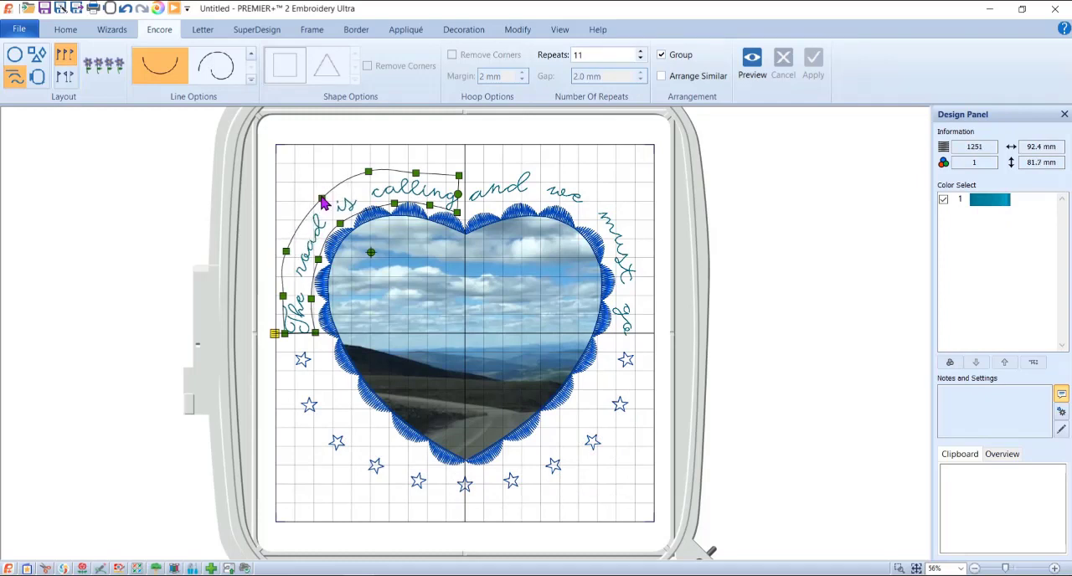
left_click(156, 10)
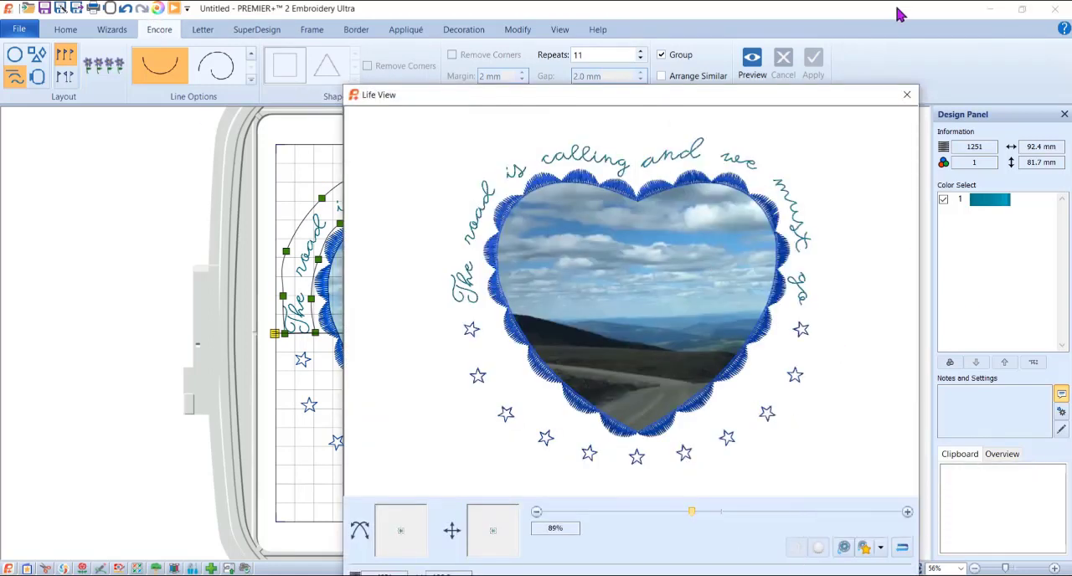
left_click(907, 95)
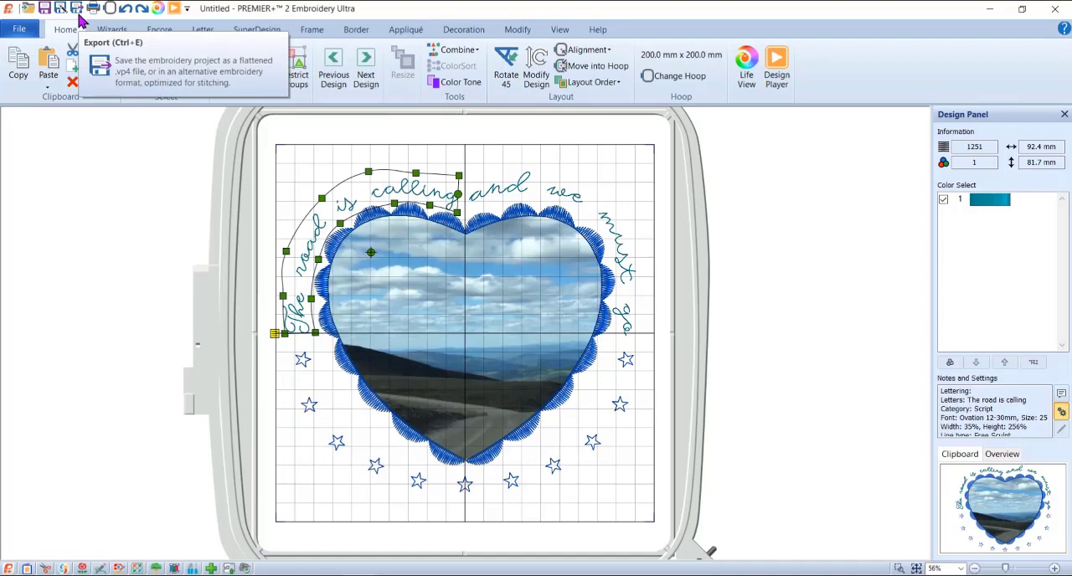
- Review the export options for the Husqvarna Viking / Pfaff (.vp3) format without exporting the design
left_click(79, 16)
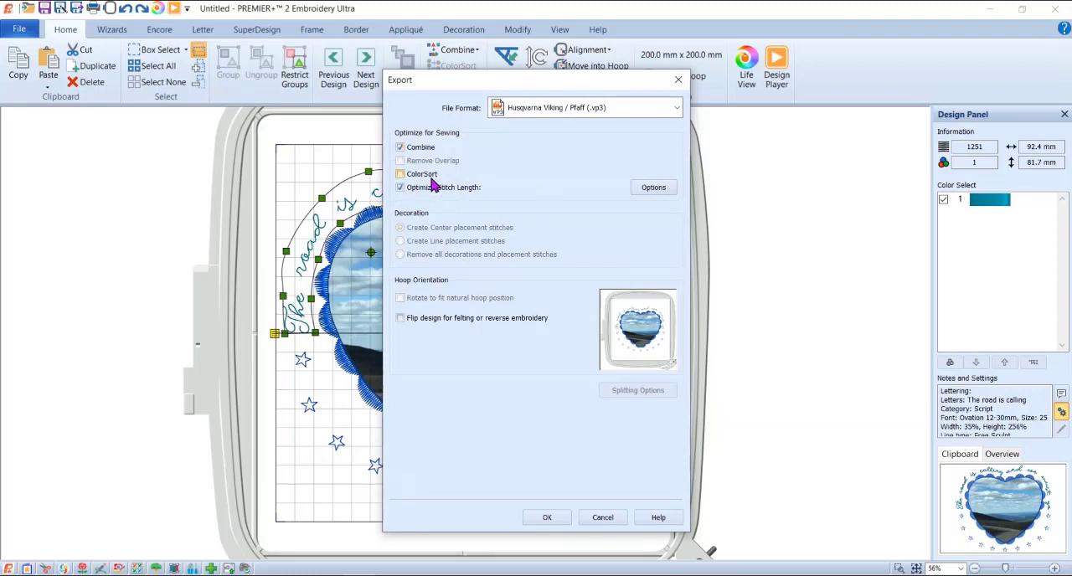
left_click(602, 517)
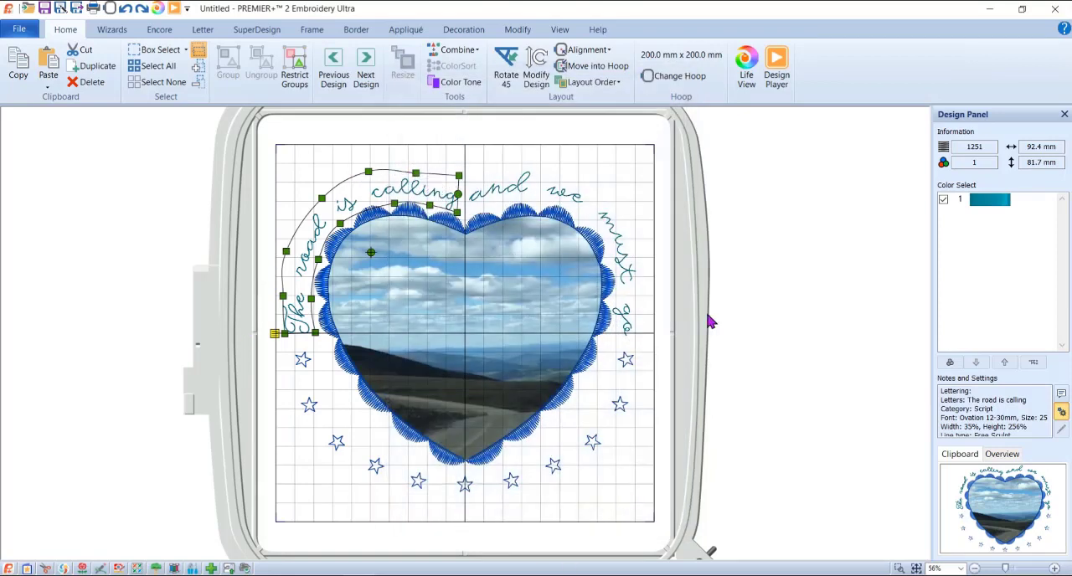